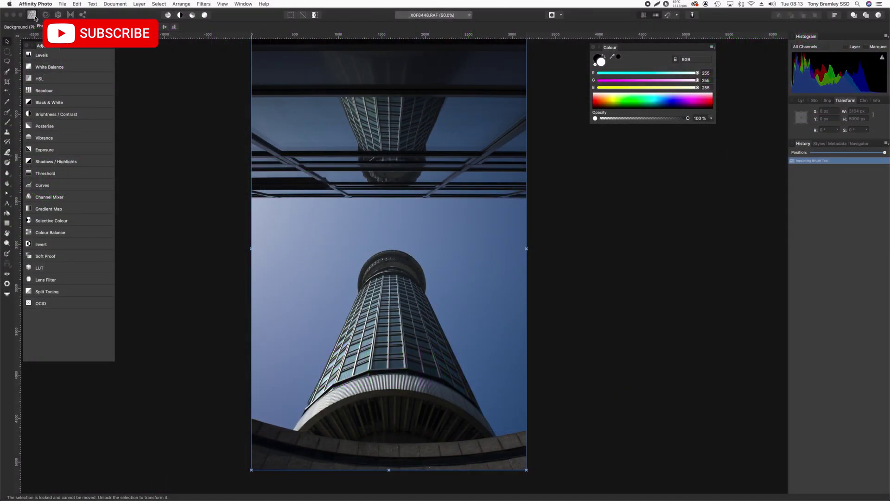
Step: Open the tower photo in the Nik Collection's Silver Efex Pro 2 plugin
{"action": "left_click", "coordinate": [211, 5]}
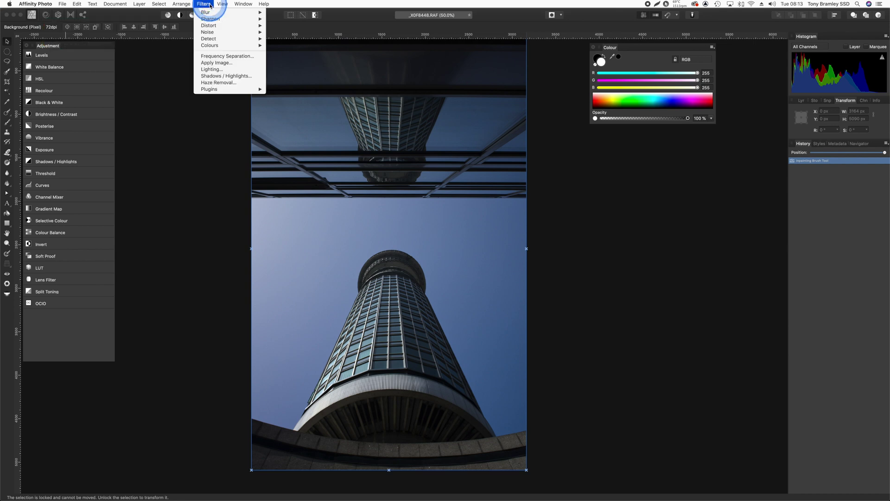
{"action": "left_click", "coordinate": [208, 90]}
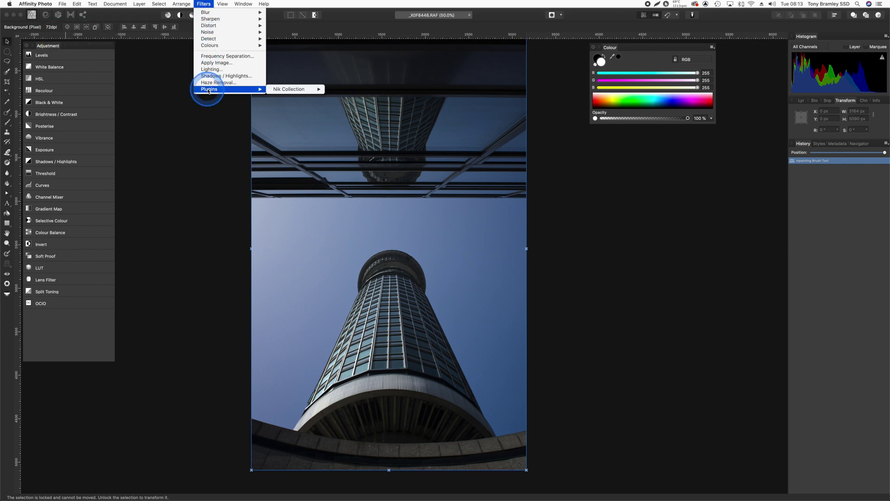
{"action": "left_click", "coordinate": [289, 91]}
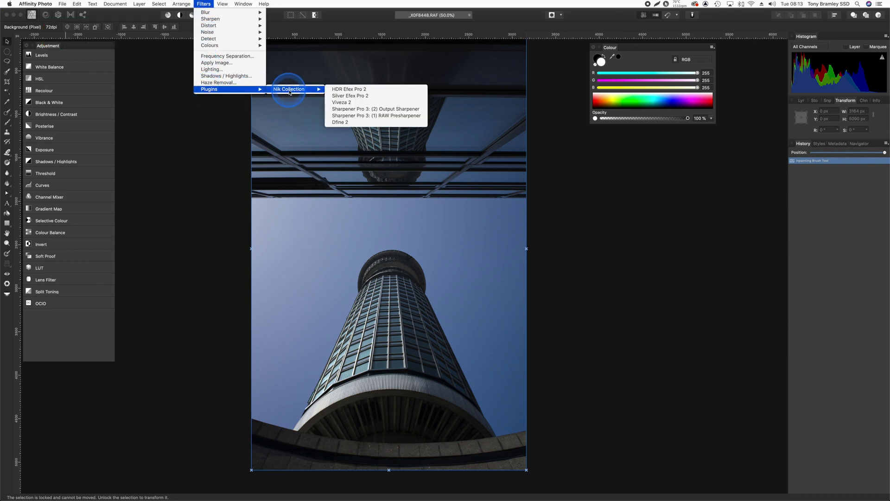
{"action": "left_click", "coordinate": [349, 98]}
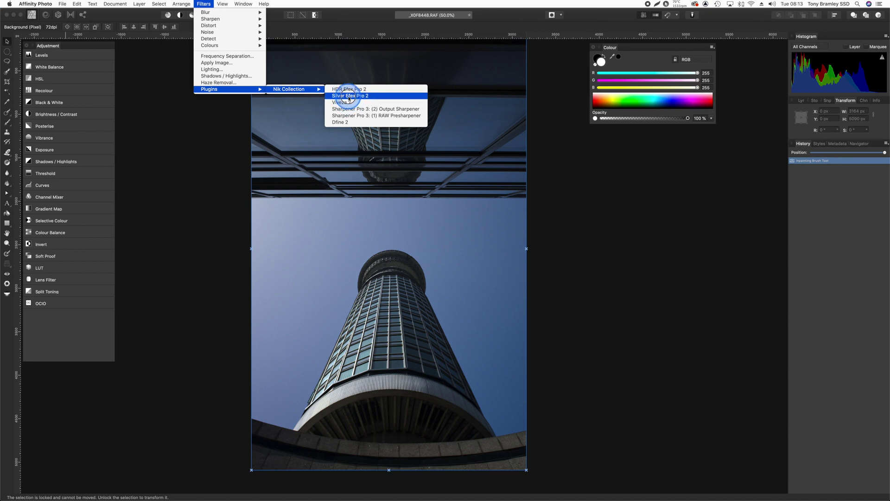
{"action": "left_click", "coordinate": [349, 96]}
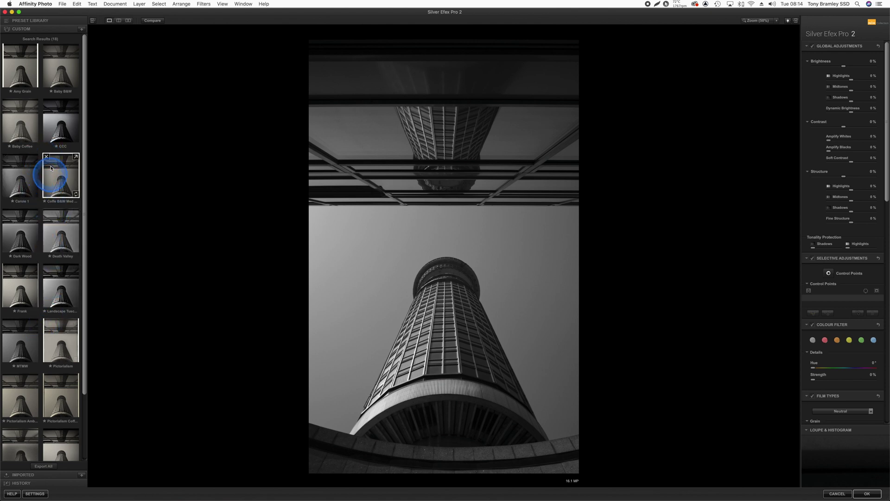
Step: Browse the preset library and try the 011 Push Process and 013 Grad ND (EV -1) presets on the photo
{"action": "left_click", "coordinate": [39, 21]}
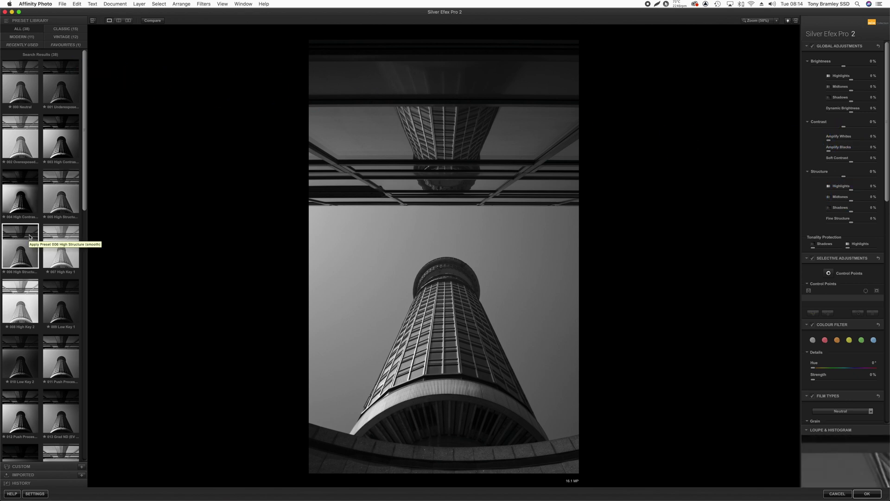
{"action": "left_click", "coordinate": [29, 377]}
{"action": "left_click", "coordinate": [64, 298]}
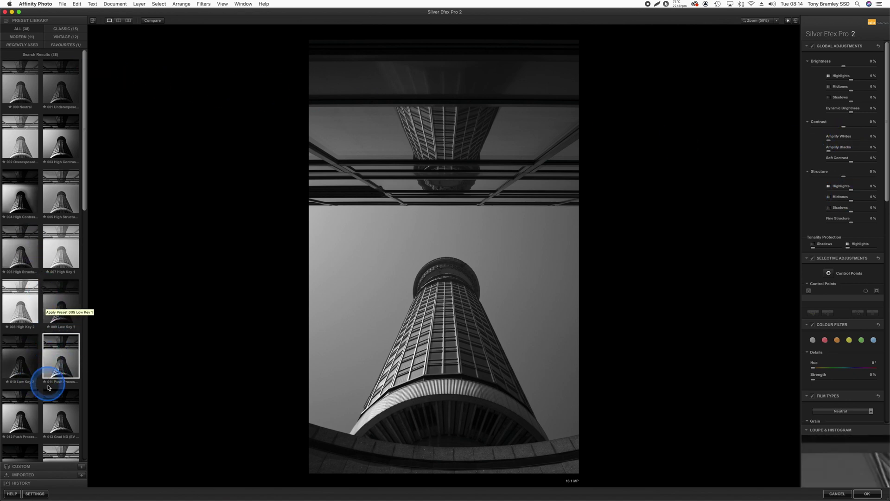
{"action": "left_click", "coordinate": [59, 366]}
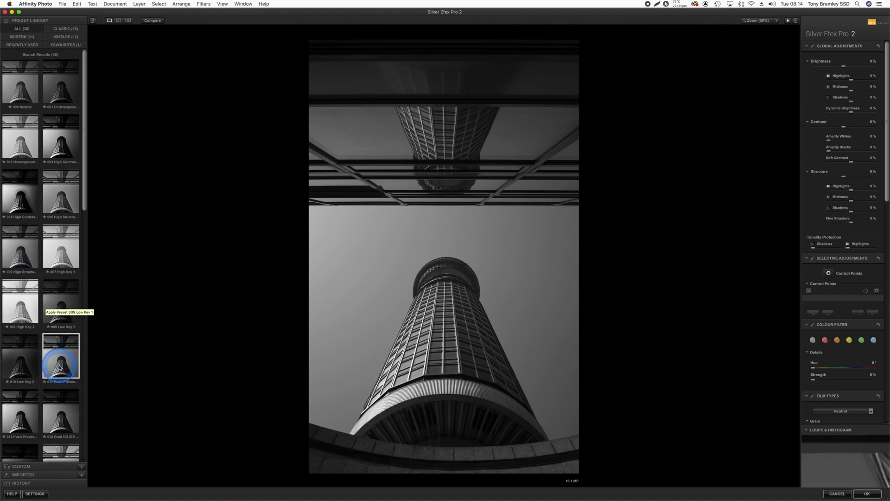
{"action": "left_click", "coordinate": [62, 421]}
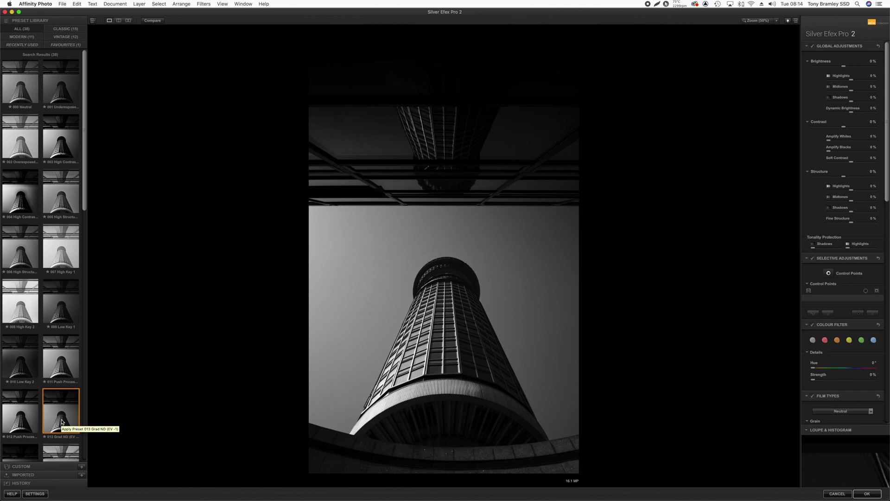
Step: Apply the 000 Neutral preset from the full preset list
{"action": "left_click", "coordinate": [25, 29]}
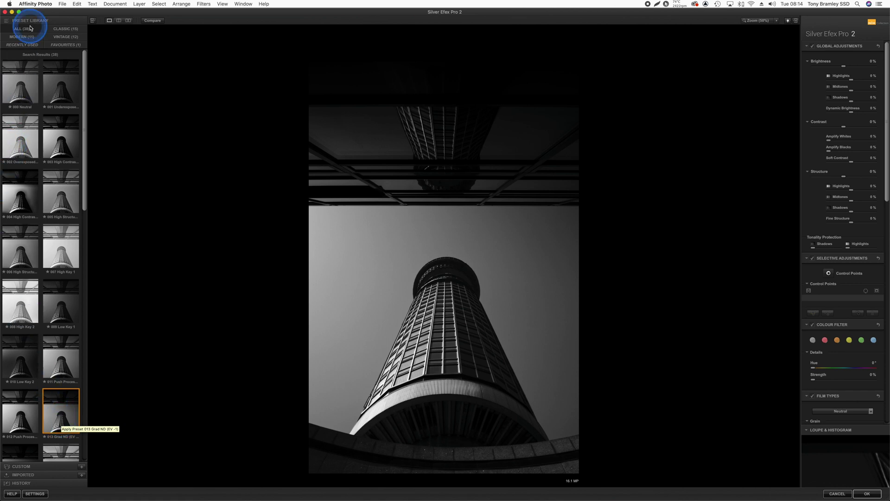
{"action": "left_click", "coordinate": [26, 96]}
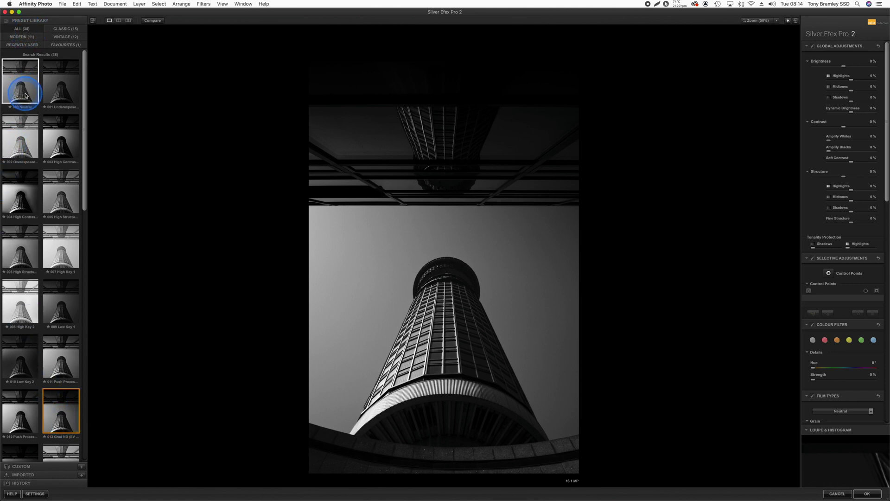
{"action": "left_click", "coordinate": [17, 81]}
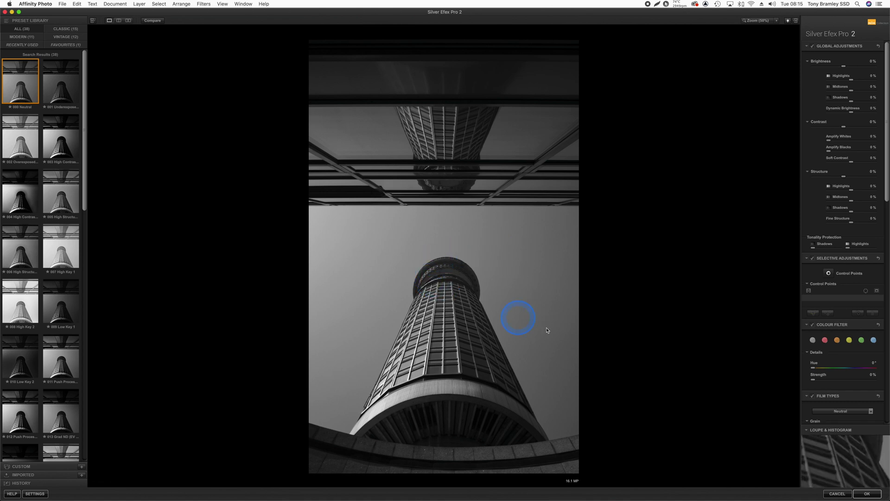
Step: Apply the red colour filter and set its strength to 99%
{"action": "left_click", "coordinate": [826, 342]}
{"action": "left_click", "coordinate": [827, 341]}
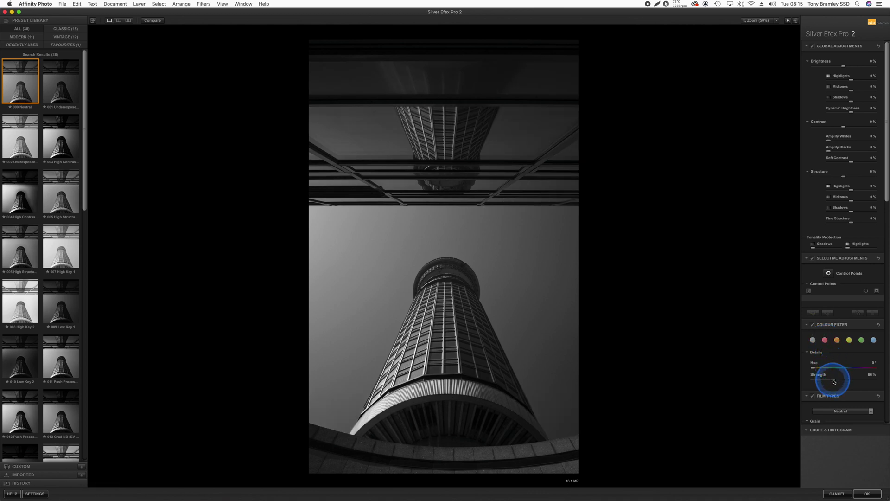
{"action": "mouse_move", "coordinate": [834, 382]}
{"action": "left_mouse_down"}
{"action": "mouse_move", "coordinate": [852, 382]}
{"action": "mouse_move", "coordinate": [843, 381]}
{"action": "left_mouse_up"}
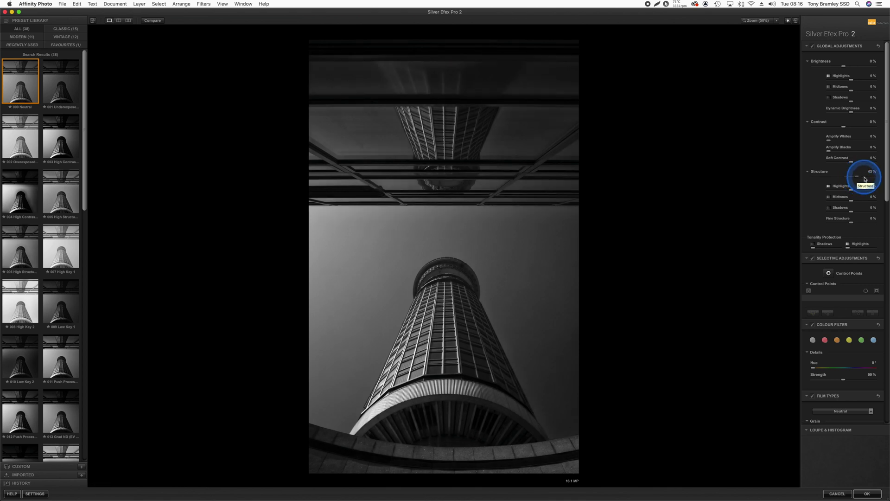
Step: Try stronger global Structure amounts on the photo and settle on 25%
{"action": "left_click", "coordinate": [865, 179]}
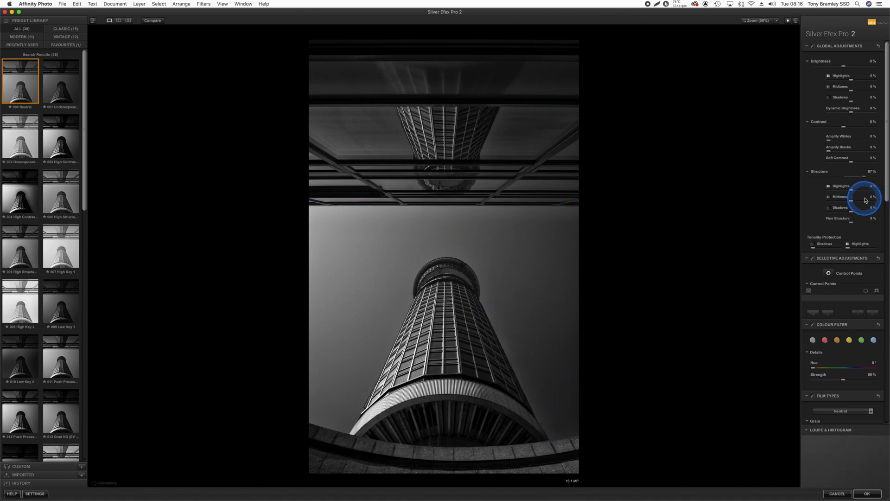
{"action": "left_click", "coordinate": [855, 178]}
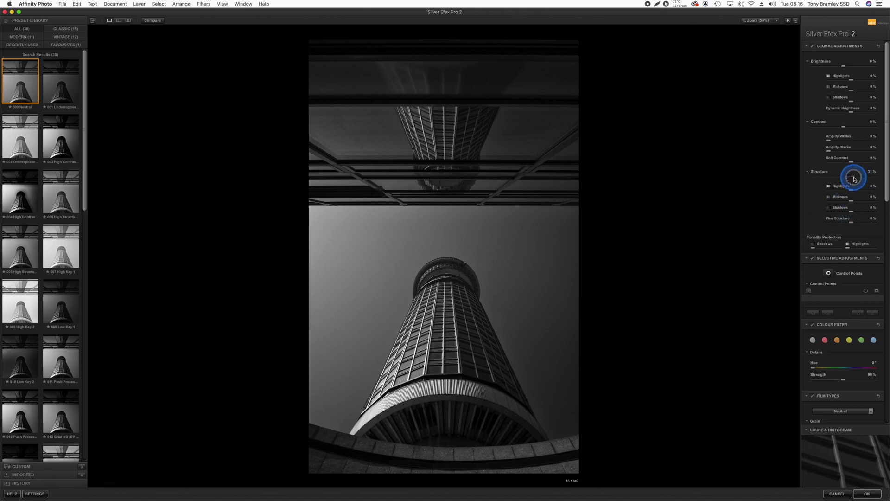
{"action": "left_click_drag", "start_coordinate": [855, 179], "coordinate": [853, 178]}
Step: Check the tower's fine detail and set the global Amplify Blacks contrast to 37%
{"action": "left_click", "coordinate": [473, 410]}
{"action": "left_click", "coordinate": [420, 401]}
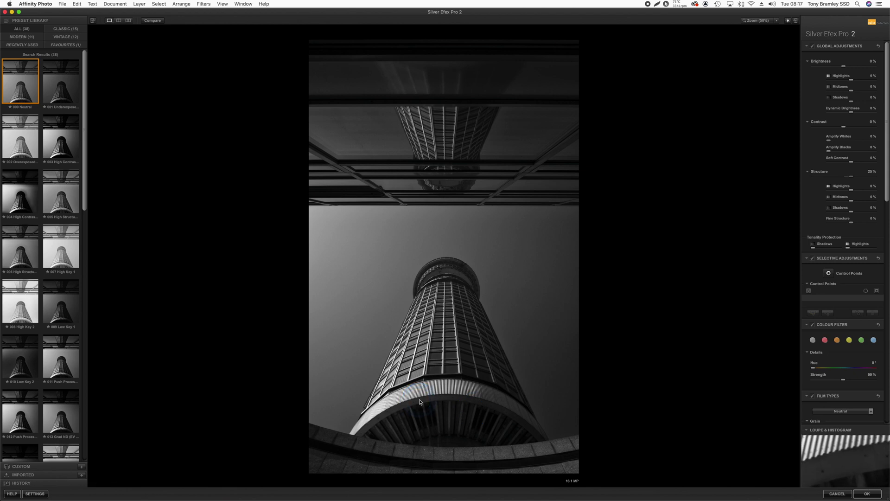
{"action": "left_click", "coordinate": [420, 402]}
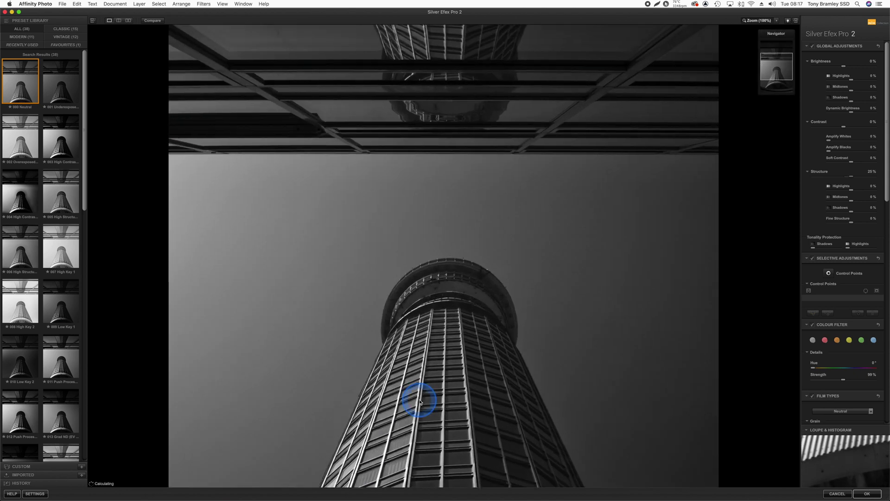
{"action": "left_click_drag", "start_coordinate": [419, 401], "coordinate": [549, 224]}
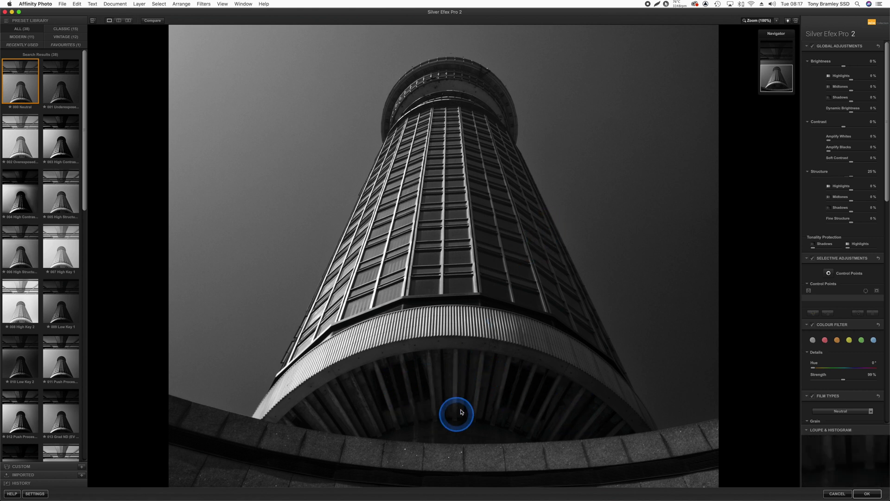
{"action": "key", "text": "space"}
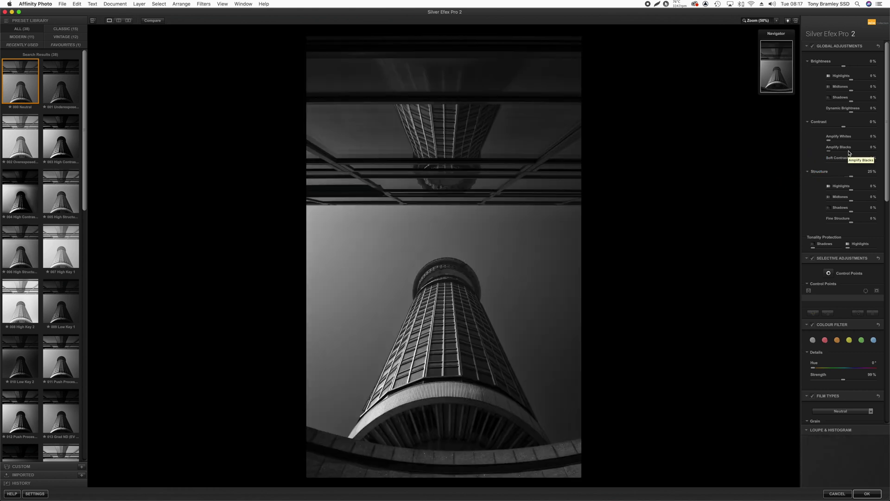
{"action": "left_click", "coordinate": [847, 151]}
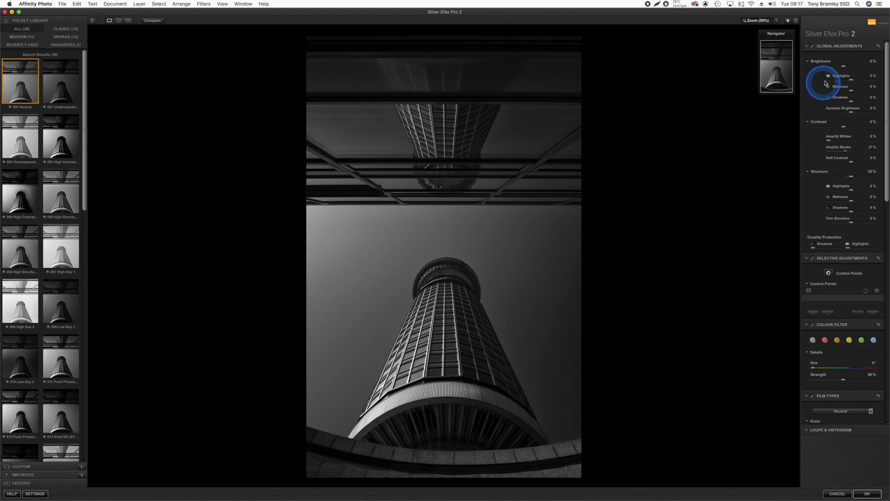
{"action": "left_click", "coordinate": [819, 102]}
{"action": "mouse_move", "coordinate": [821, 103]}
{"action": "left_mouse_down"}
{"action": "mouse_move", "coordinate": [812, 117]}
{"action": "mouse_move", "coordinate": [825, 165]}
{"action": "mouse_move", "coordinate": [799, 190]}
{"action": "mouse_move", "coordinate": [805, 185]}
{"action": "mouse_move", "coordinate": [825, 209]}
{"action": "left_mouse_up"}
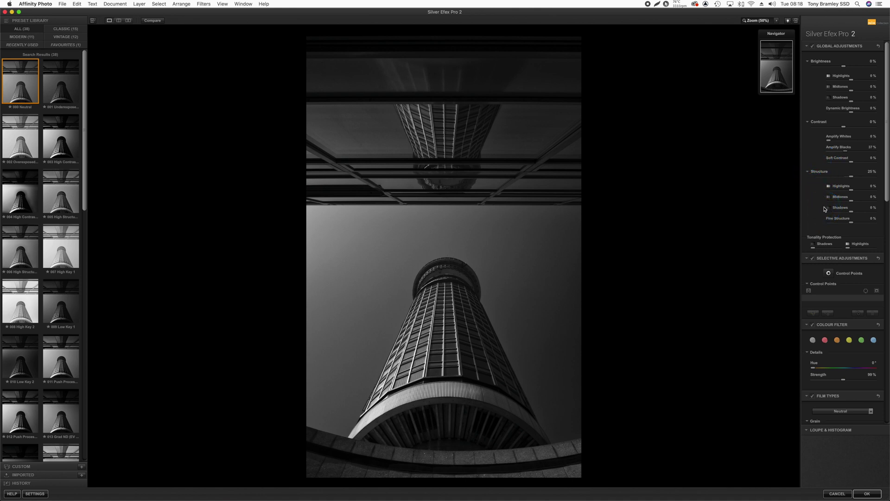
{"action": "left_click", "coordinate": [825, 229]}
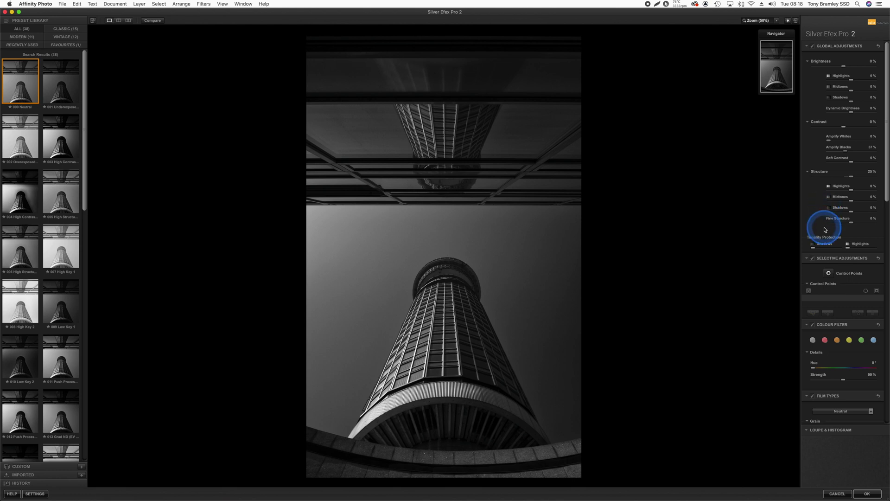
Step: Add a slightly enlarged control point on the lower left edge of the tower and lower its Amplify Whites value
{"action": "left_click_drag", "start_coordinate": [884, 190], "coordinate": [886, 220]}
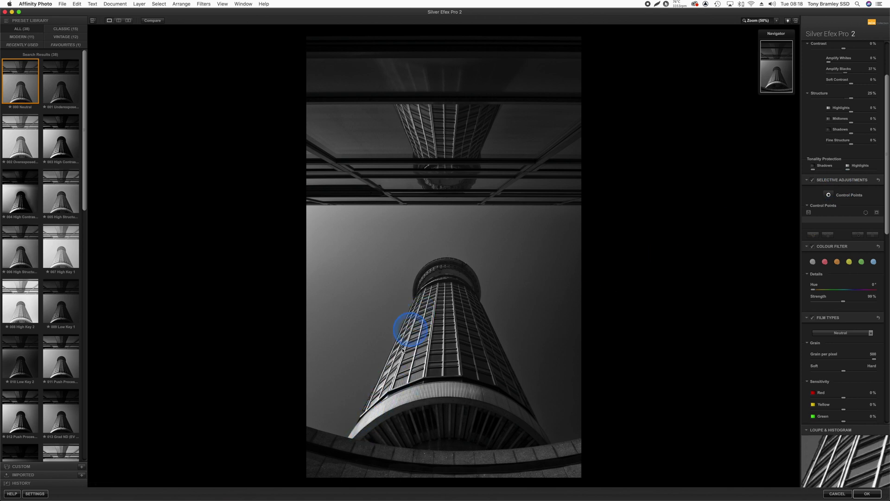
{"action": "left_click", "coordinate": [829, 197]}
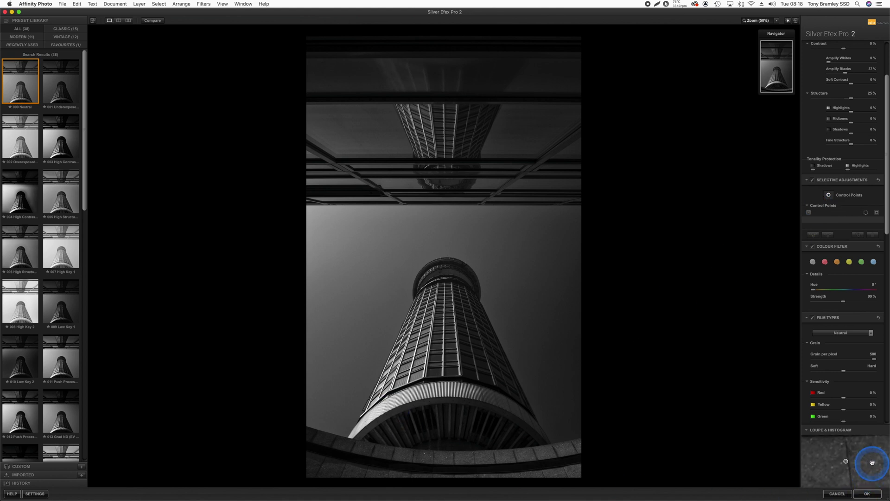
{"action": "left_click", "coordinate": [808, 430]}
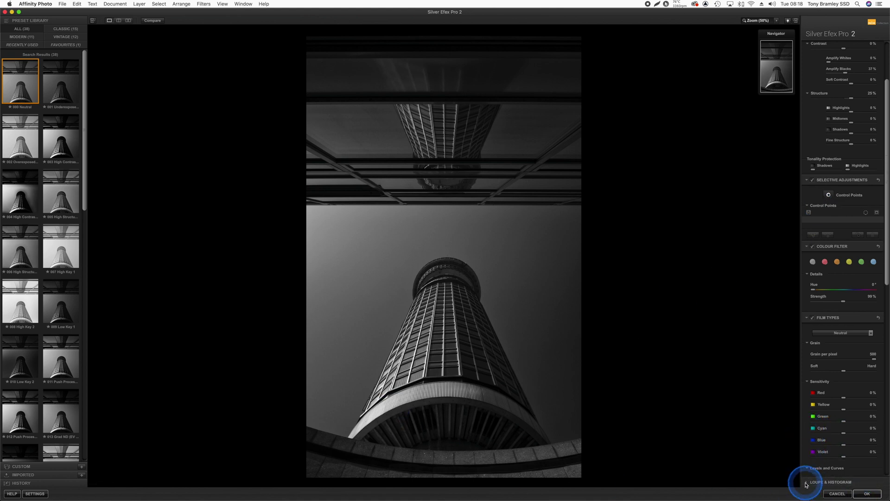
{"action": "left_click", "coordinate": [806, 482]}
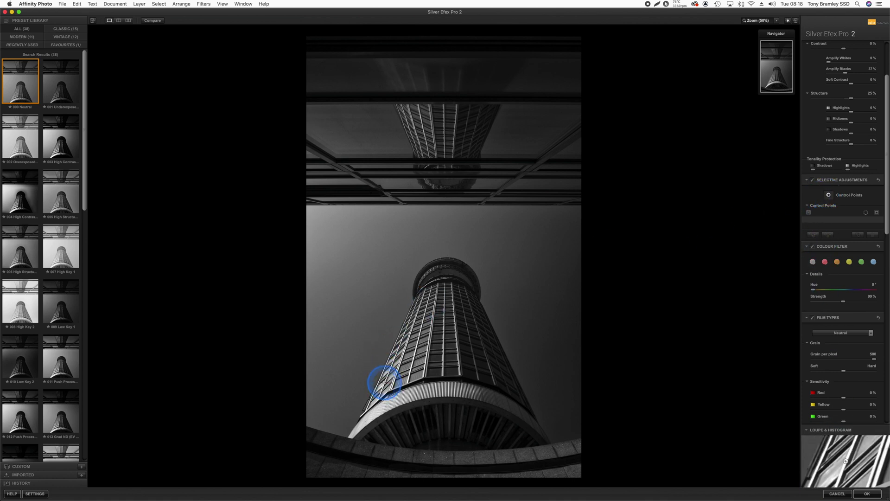
{"action": "left_click", "coordinate": [385, 383]}
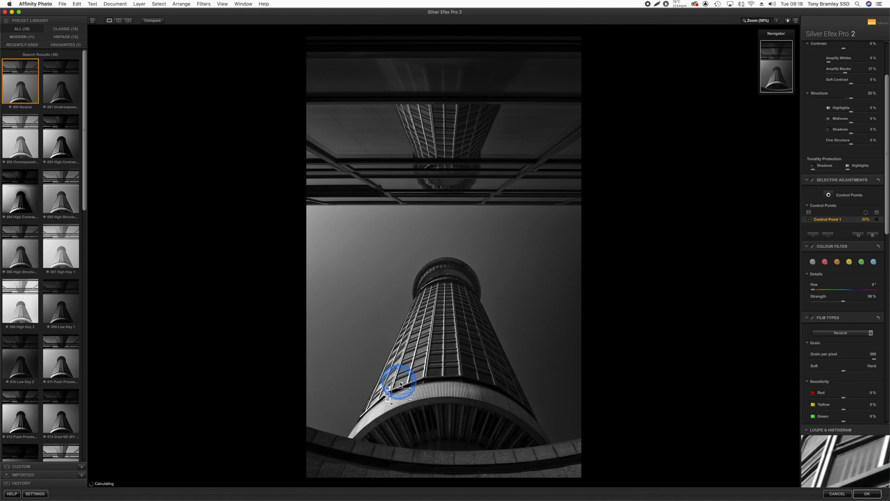
{"action": "left_click_drag", "start_coordinate": [401, 384], "coordinate": [405, 383]}
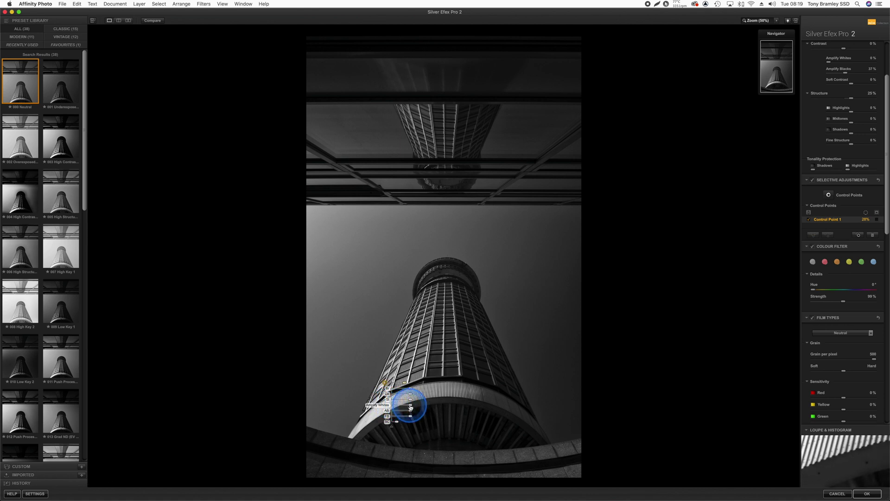
{"action": "left_click_drag", "start_coordinate": [410, 407], "coordinate": [395, 407]}
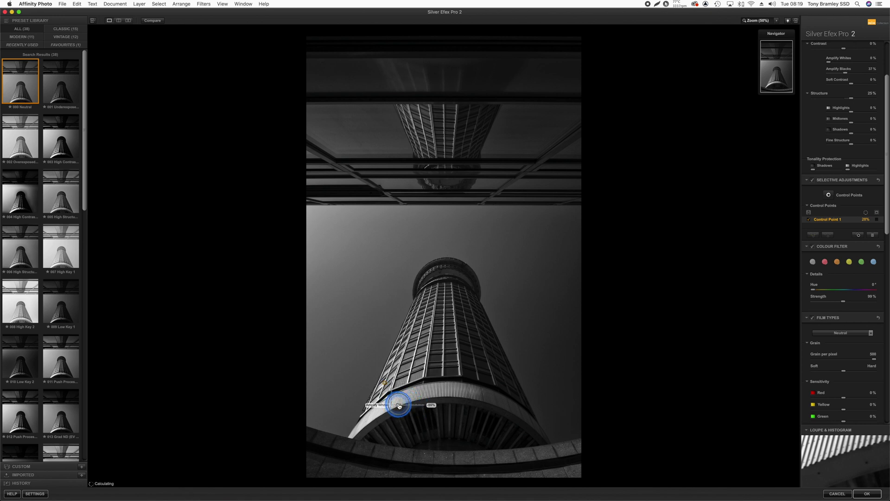
{"action": "left_click_drag", "start_coordinate": [399, 406], "coordinate": [399, 407]}
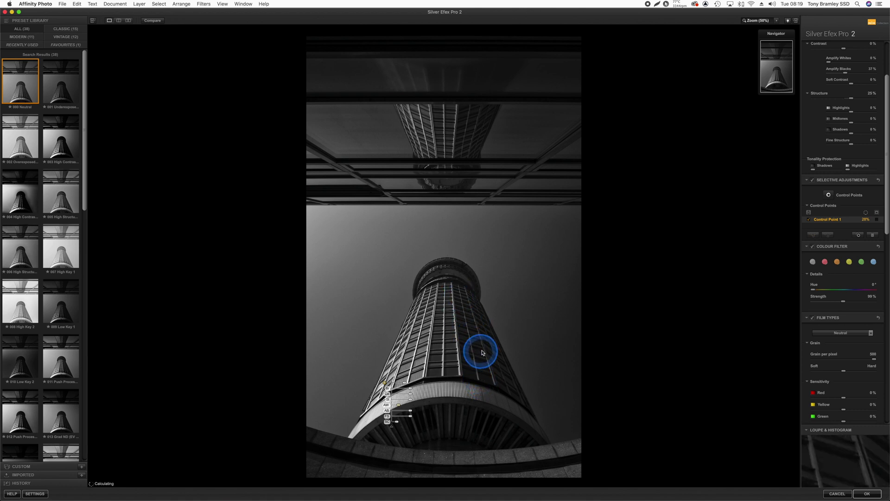
Step: Add a second, slightly enlarged control point on the shaded right side of the tower and lower its Amplify Blacks value
{"action": "left_click", "coordinate": [829, 198]}
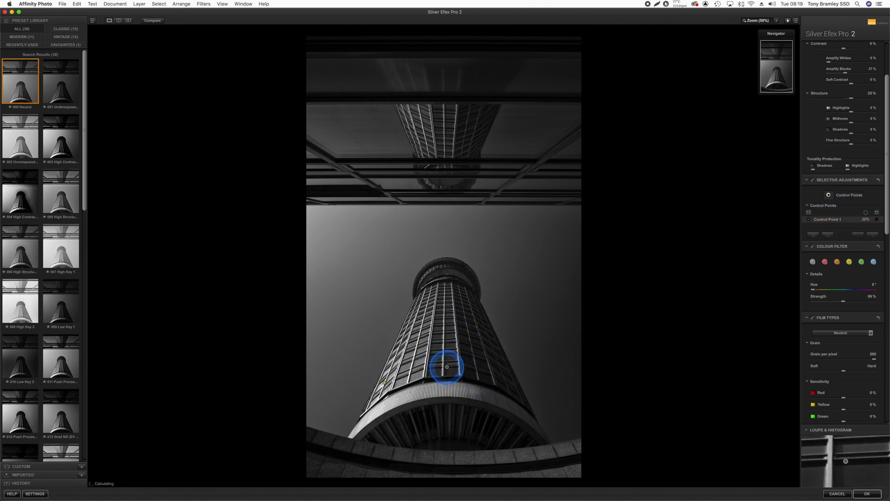
{"action": "left_click", "coordinate": [466, 348]}
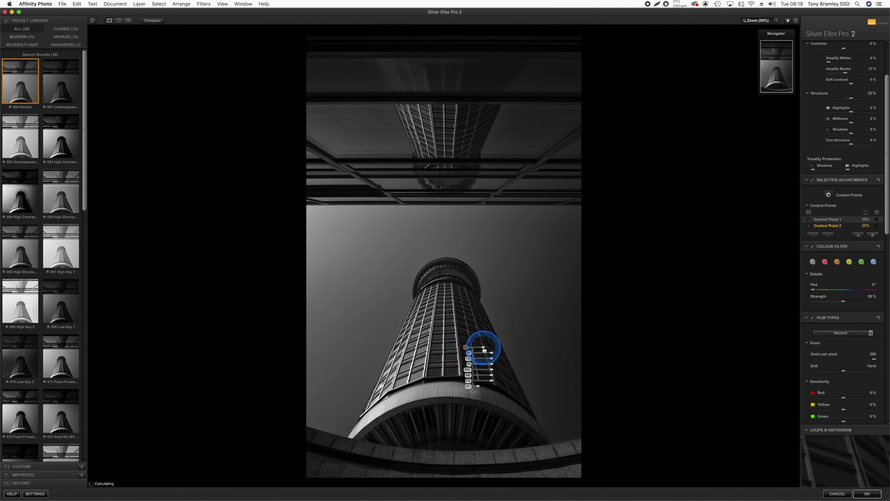
{"action": "mouse_move", "coordinate": [484, 349]}
{"action": "left_mouse_down"}
{"action": "mouse_move", "coordinate": [469, 350]}
{"action": "mouse_move", "coordinate": [475, 342]}
{"action": "left_mouse_up"}
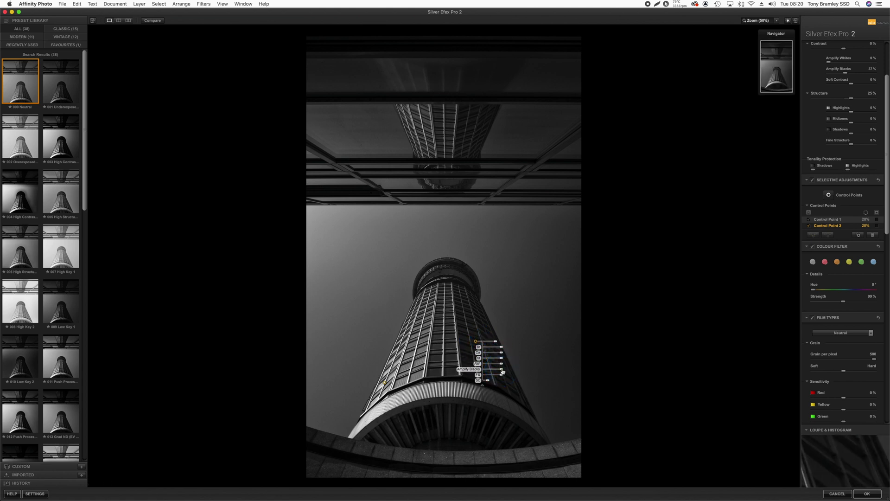
{"action": "left_click_drag", "start_coordinate": [503, 371], "coordinate": [495, 370]}
{"action": "left_click", "coordinate": [423, 152]}
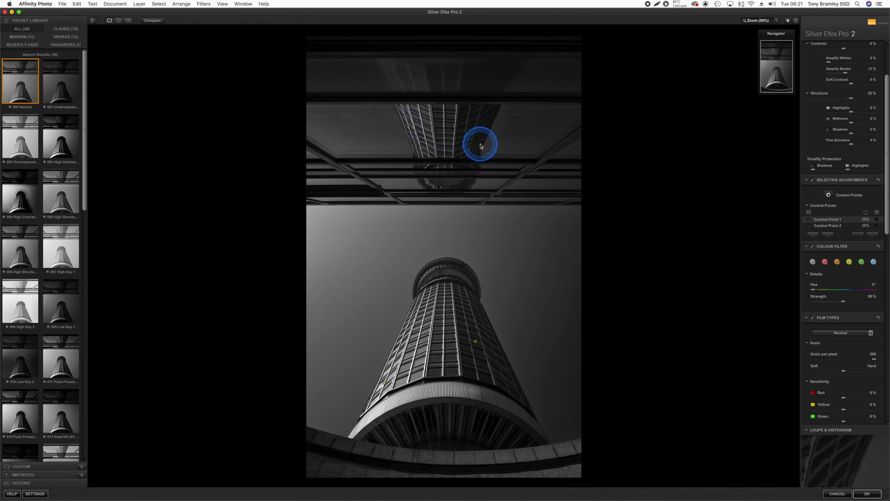
Step: Darken the photo's top edge with Burn Edges at Strength 60%, Size 57% and Transition 37%
{"action": "scroll", "coordinate": [878, 278], "scroll_direction": "down", "scroll_amount": 10}
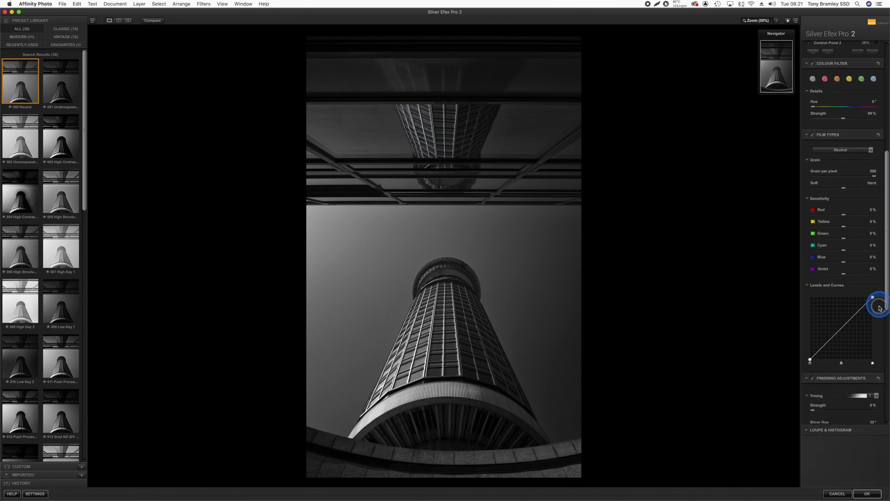
{"action": "scroll", "coordinate": [876, 350], "scroll_direction": "down", "scroll_amount": 8}
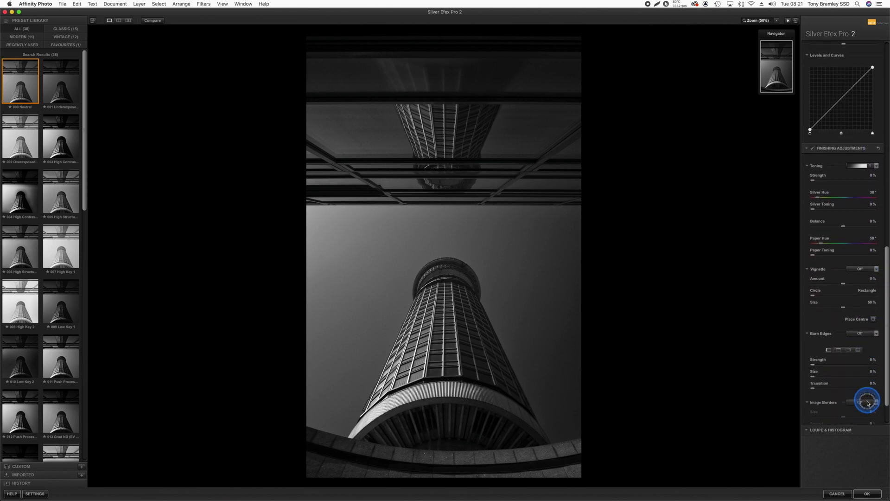
{"action": "scroll", "coordinate": [867, 412], "scroll_direction": "down", "scroll_amount": 3}
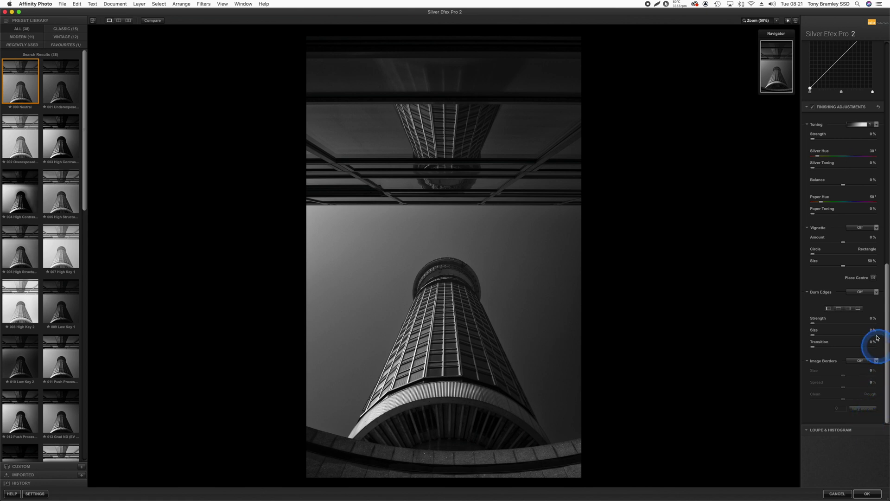
{"action": "left_click", "coordinate": [871, 295]}
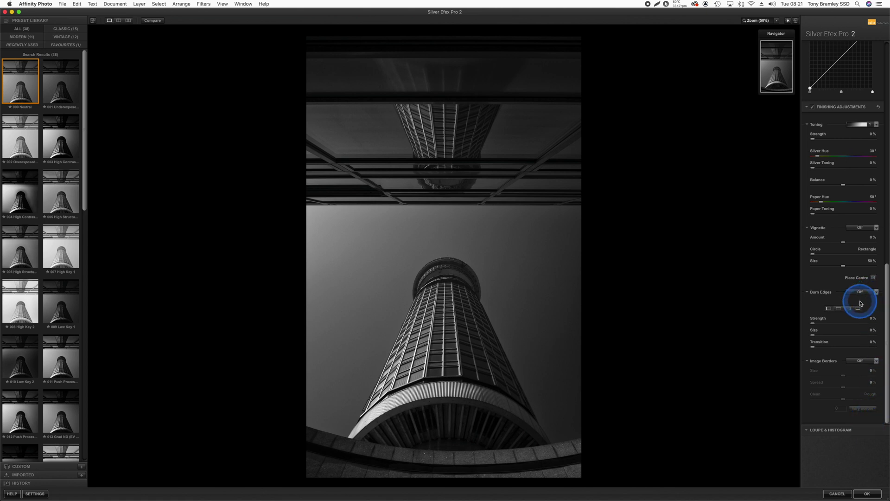
{"action": "left_click", "coordinate": [839, 309]}
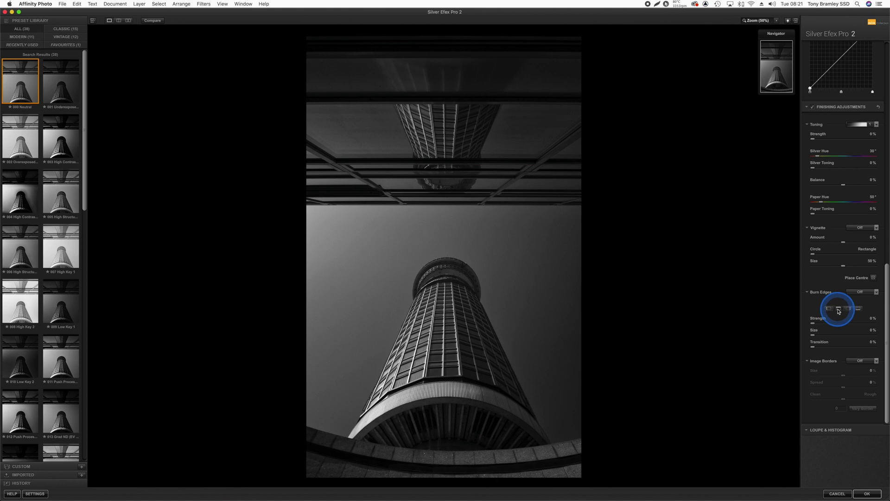
{"action": "left_click", "coordinate": [840, 310]}
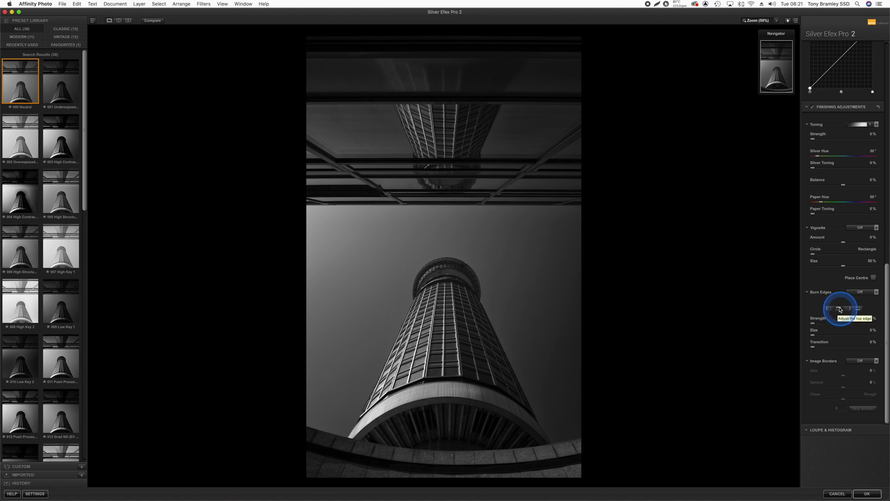
{"action": "left_click", "coordinate": [813, 327]}
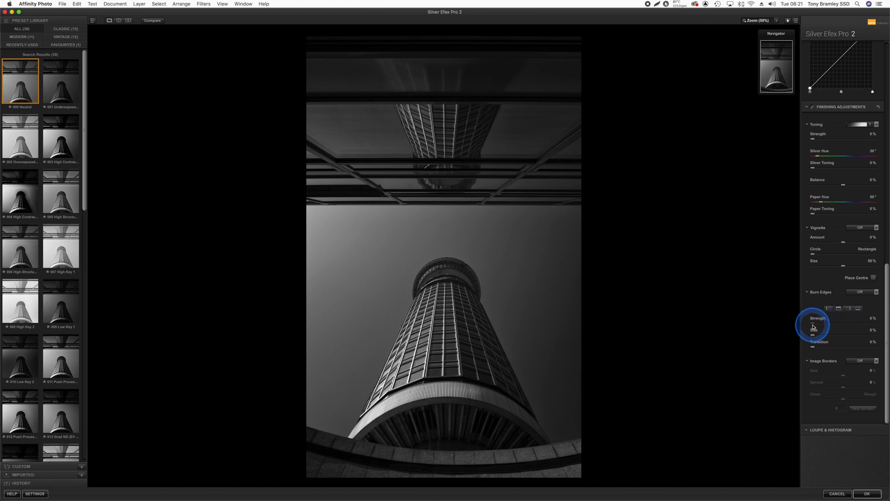
{"action": "mouse_move", "coordinate": [812, 326]}
{"action": "left_mouse_down"}
{"action": "mouse_move", "coordinate": [851, 324]}
{"action": "mouse_move", "coordinate": [813, 336]}
{"action": "mouse_move", "coordinate": [849, 338]}
{"action": "left_mouse_up"}
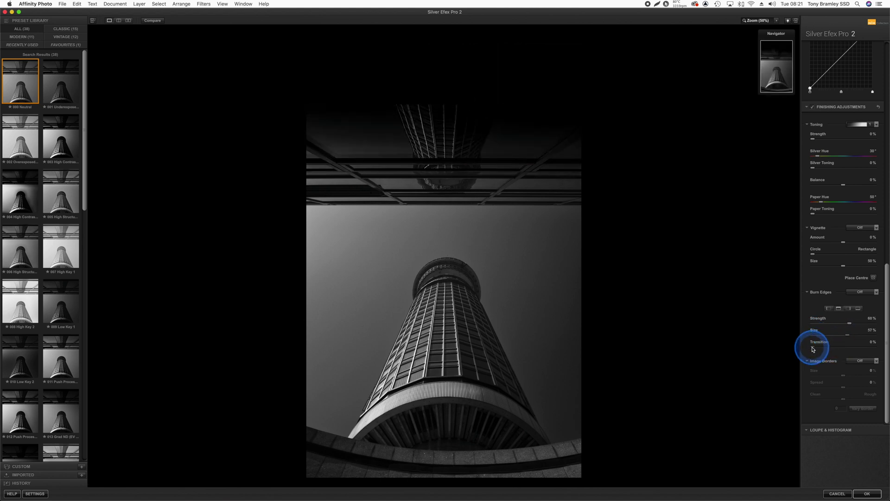
{"action": "left_click_drag", "start_coordinate": [814, 348], "coordinate": [813, 348]}
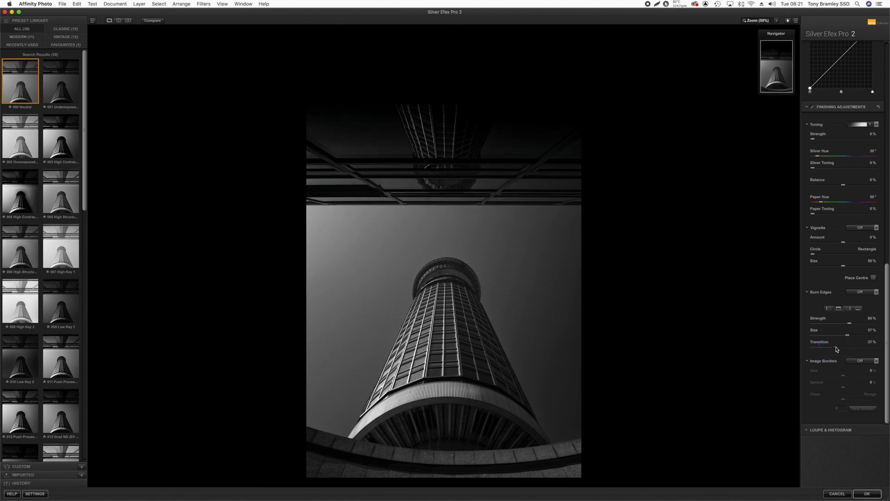
Step: Extend the top-edge burn to Size 79%, with Transition at 20% and Strength reduced to 22%
{"action": "left_click_drag", "start_coordinate": [850, 338], "coordinate": [863, 338]}
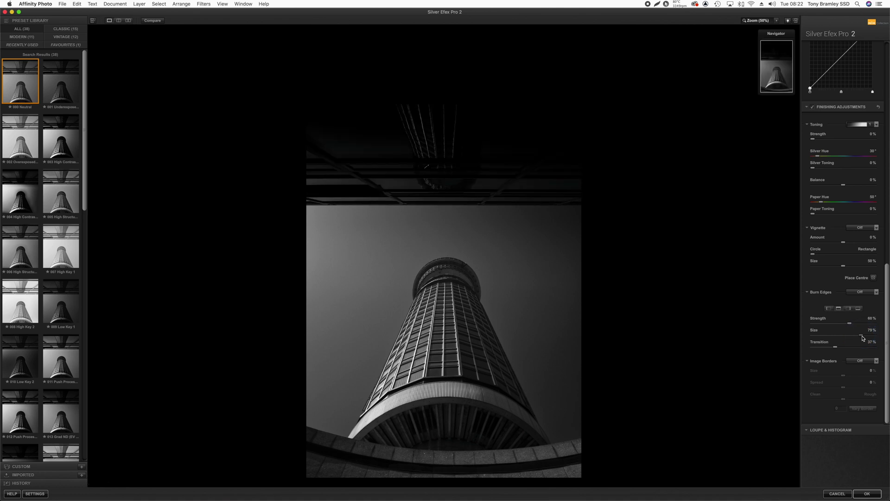
{"action": "left_click", "coordinate": [835, 347]}
{"action": "left_click_drag", "start_coordinate": [836, 349], "coordinate": [826, 348]}
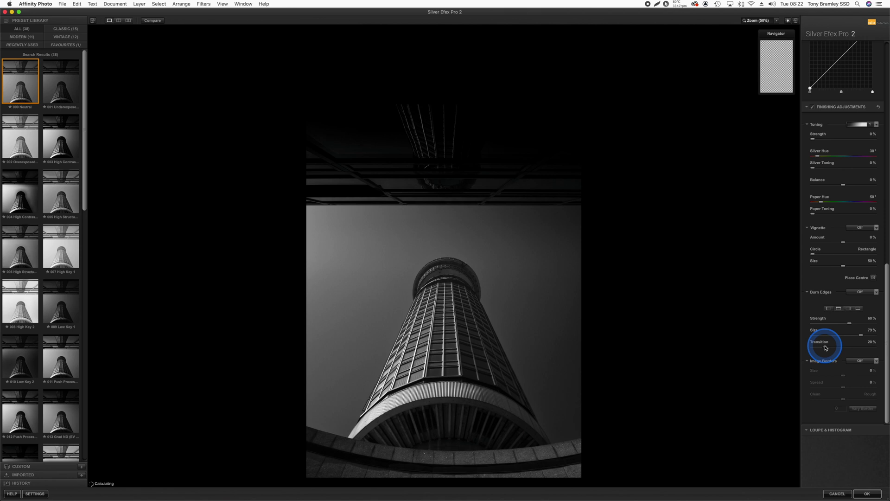
{"action": "left_click_drag", "start_coordinate": [851, 327], "coordinate": [839, 324]}
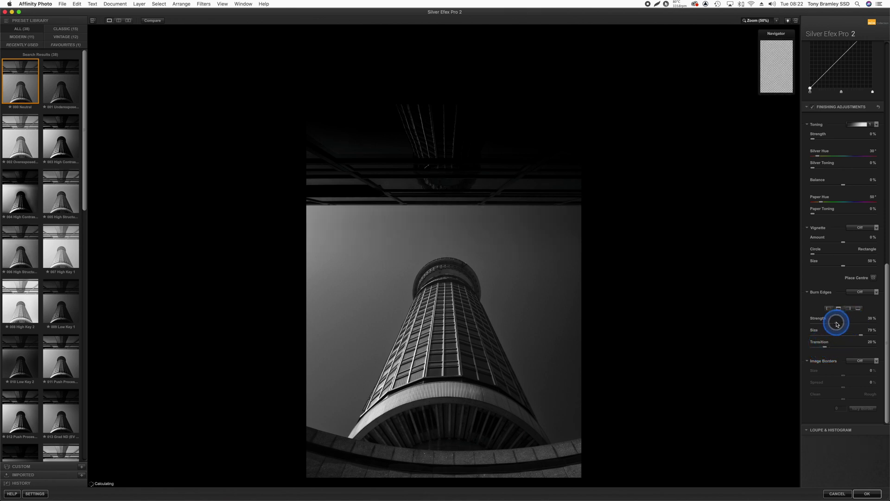
{"action": "left_click_drag", "start_coordinate": [836, 324], "coordinate": [832, 324]}
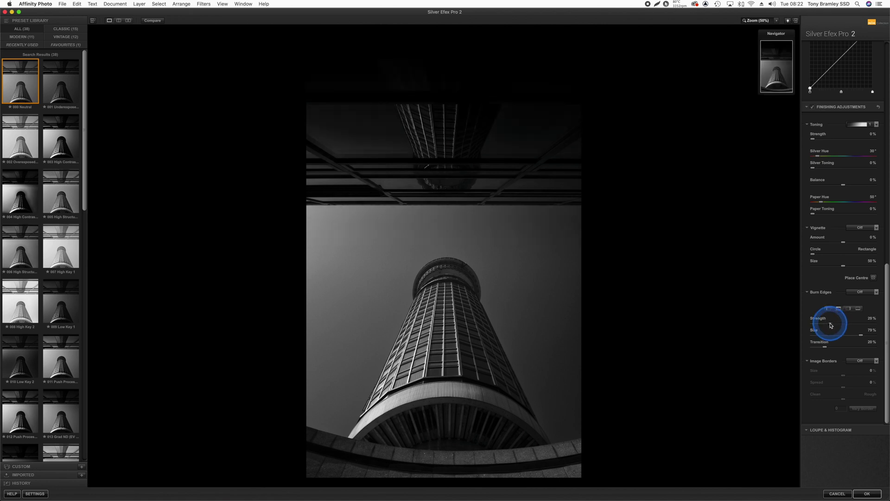
{"action": "left_click_drag", "start_coordinate": [832, 324], "coordinate": [826, 325]}
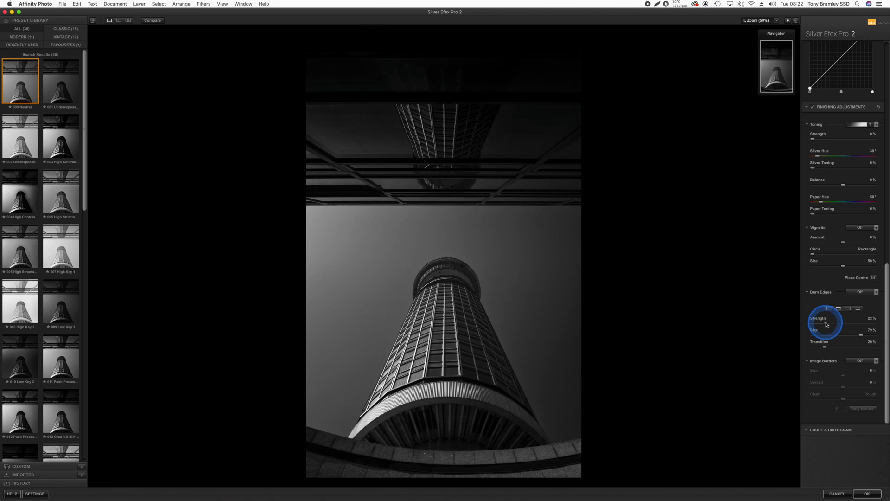
Step: Soften the top-edge burn by setting Transition to about 52% and Strength to 17%
{"action": "left_click", "coordinate": [825, 346]}
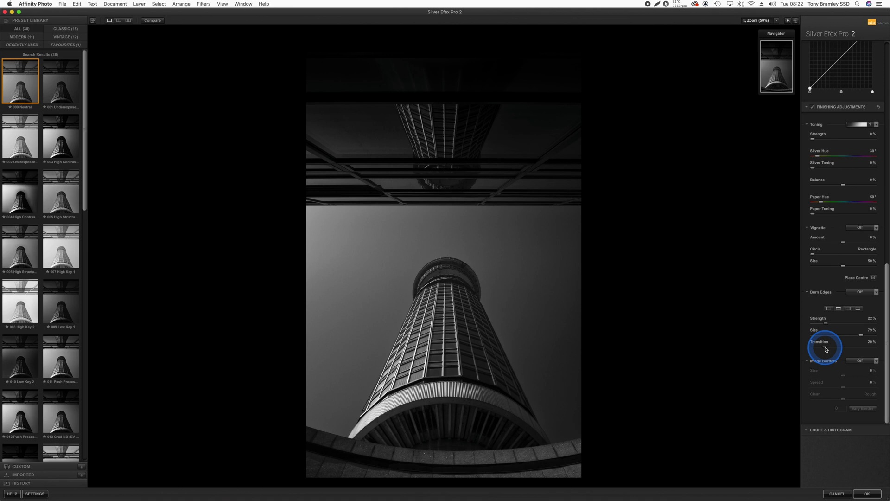
{"action": "left_click_drag", "start_coordinate": [826, 349], "coordinate": [845, 349]}
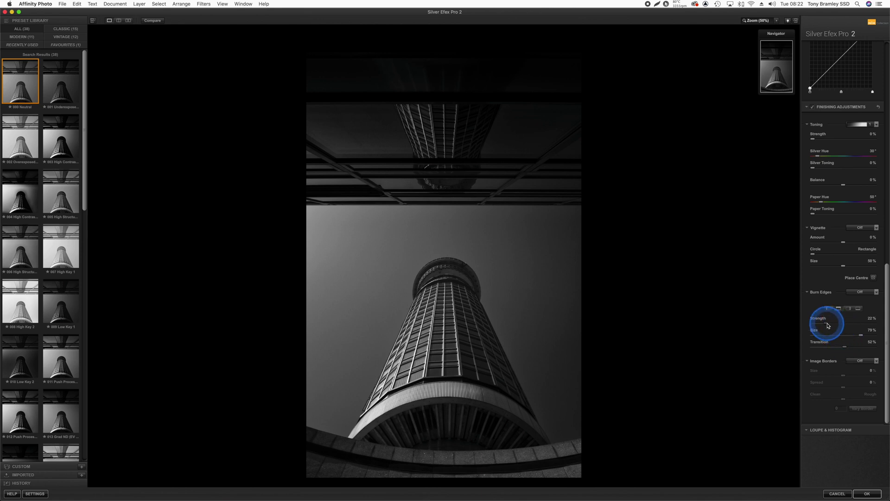
{"action": "left_click_drag", "start_coordinate": [828, 324], "coordinate": [827, 323]}
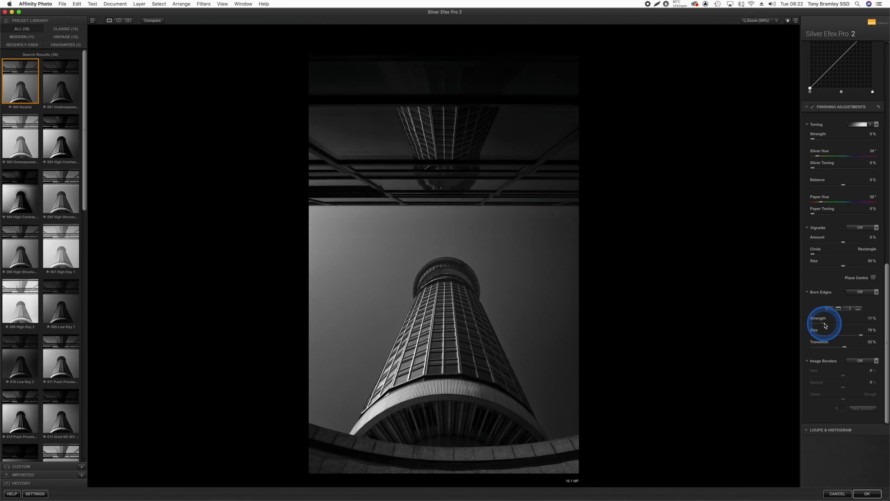
Step: Add a burn to the photo's bottom edge with Strength 15%, Size 17% and Transition 19%
{"action": "key", "text": "super+minus"}
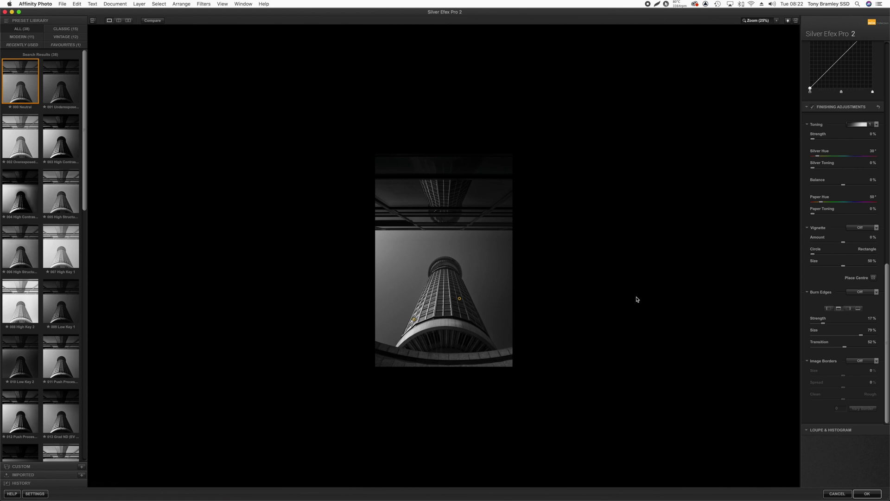
{"action": "left_click", "coordinate": [858, 309]}
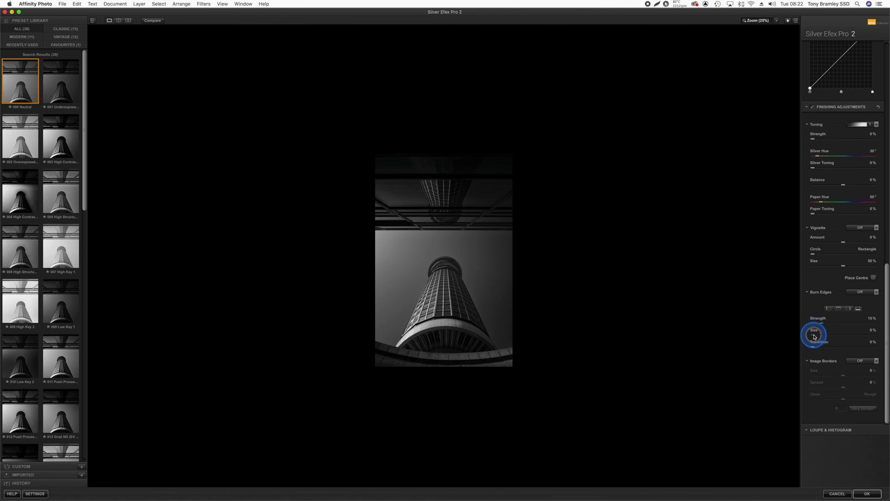
{"action": "left_click", "coordinate": [826, 337]}
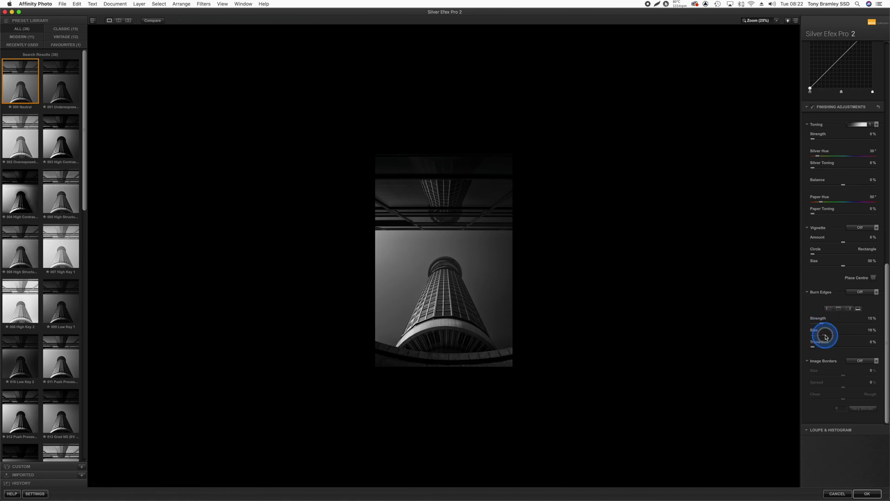
{"action": "left_click_drag", "start_coordinate": [813, 347], "coordinate": [825, 347]}
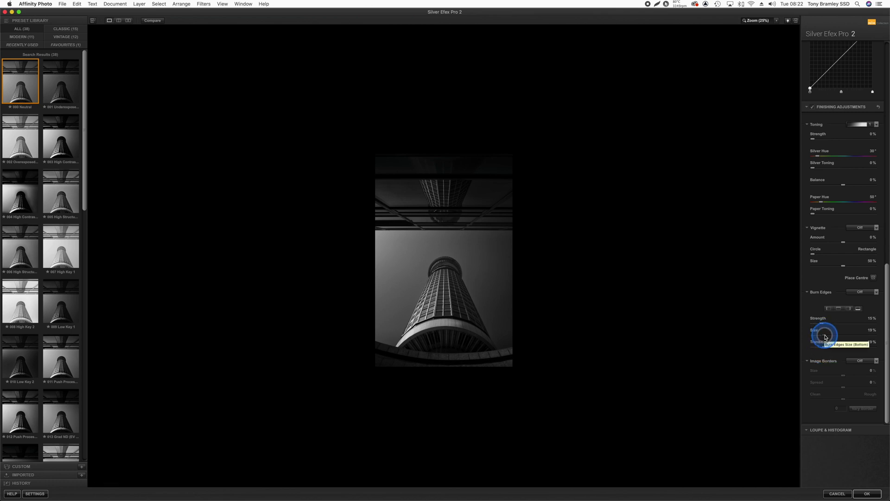
{"action": "left_click_drag", "start_coordinate": [826, 337], "coordinate": [830, 337]}
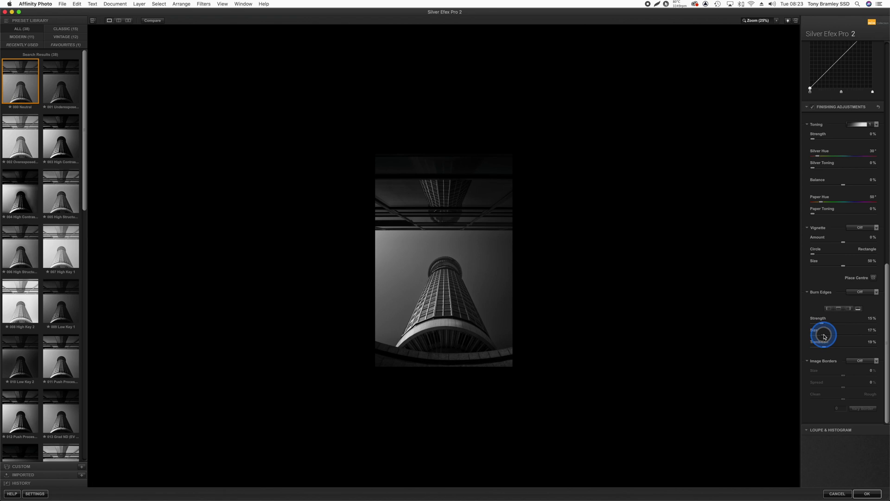
Step: Try a stronger bottom-edge burn and settle on Strength 12% and Size 12%
{"action": "mouse_move", "coordinate": [825, 337]}
{"action": "left_mouse_down"}
{"action": "mouse_move", "coordinate": [822, 327]}
{"action": "mouse_move", "coordinate": [833, 326]}
{"action": "left_mouse_up"}
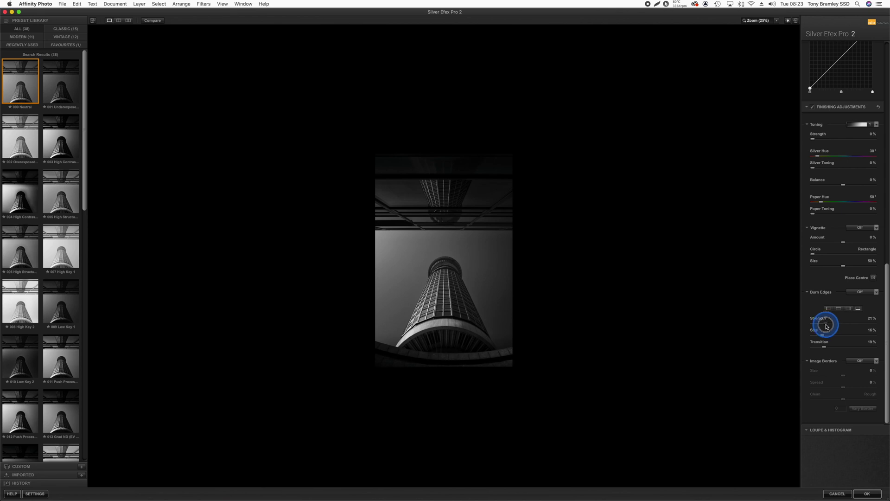
{"action": "left_click_drag", "start_coordinate": [827, 327], "coordinate": [823, 327]}
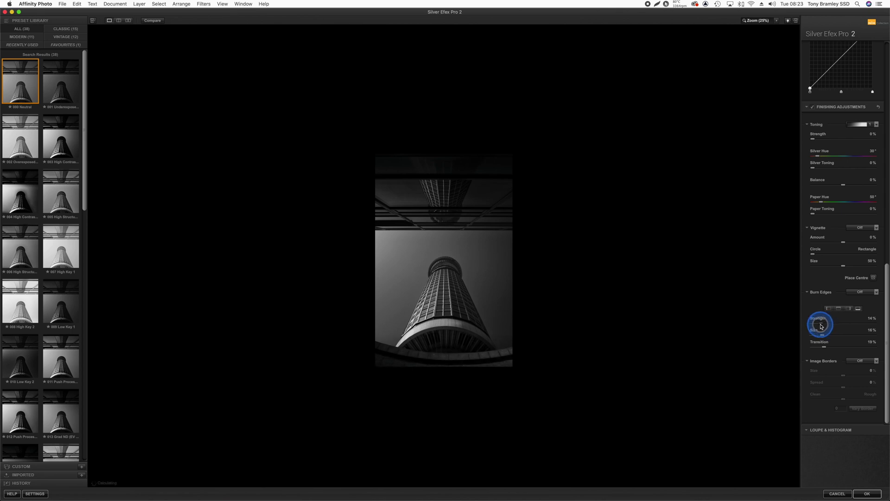
{"action": "left_click_drag", "start_coordinate": [821, 326], "coordinate": [821, 327]}
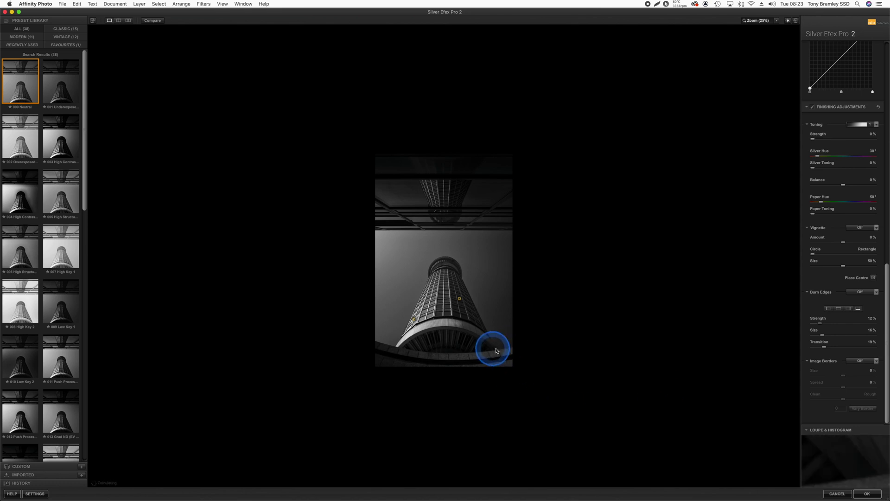
{"action": "left_click", "coordinate": [823, 337]}
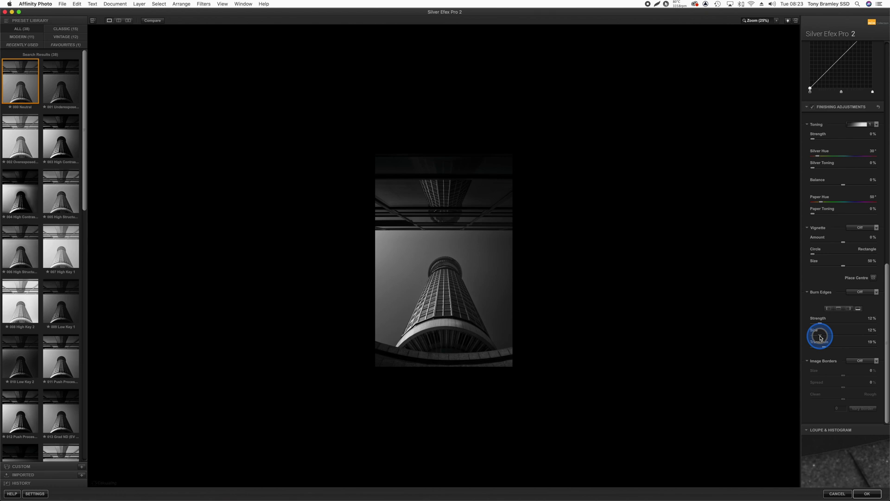
{"action": "left_click", "coordinate": [357, 222]}
{"action": "left_click", "coordinate": [433, 273]}
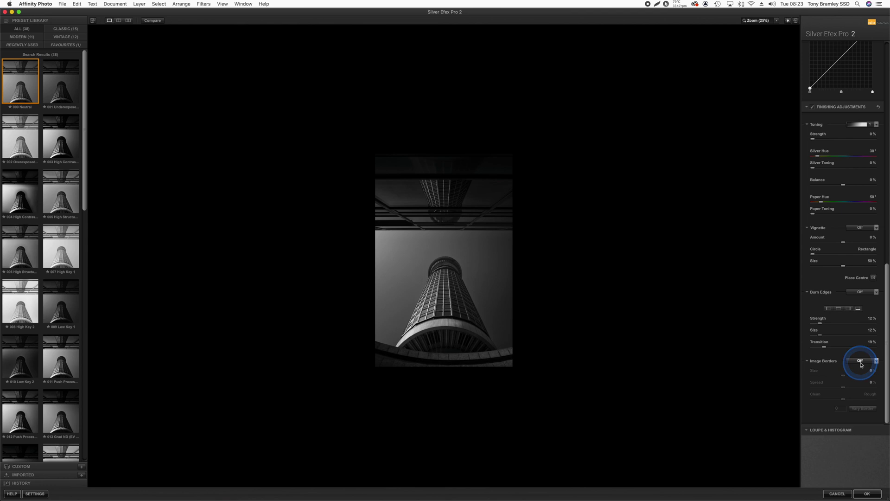
Step: Apply a subtle warm toning preset to the photo in the finishing adjustments
{"action": "scroll", "coordinate": [884, 339], "scroll_direction": "up", "scroll_amount": 4}
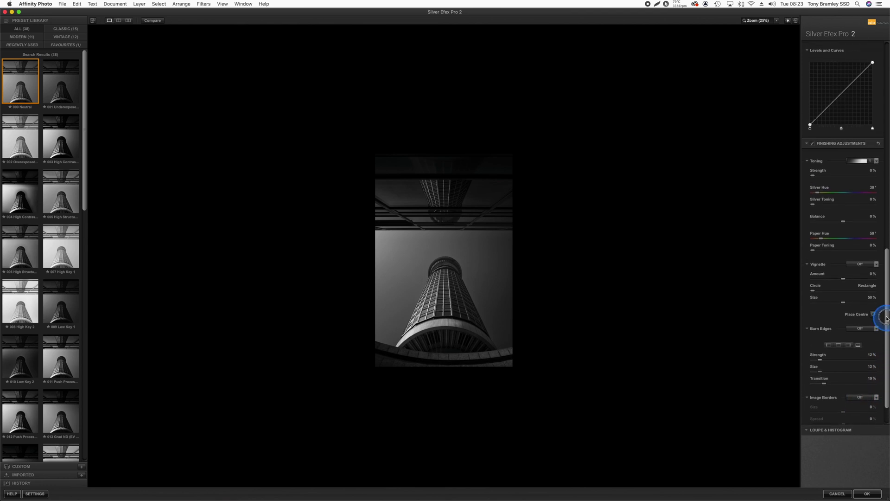
{"action": "scroll", "coordinate": [886, 308], "scroll_direction": "up", "scroll_amount": 2}
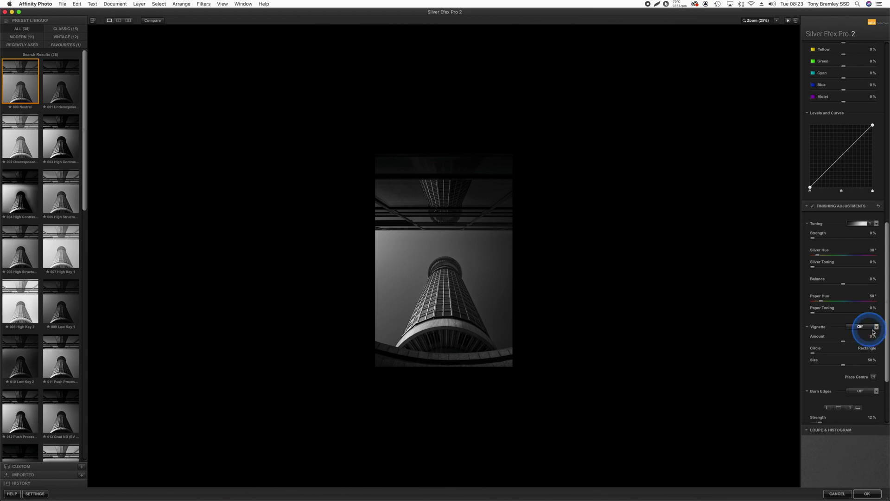
{"action": "scroll", "coordinate": [875, 339], "scroll_direction": "up", "scroll_amount": 2}
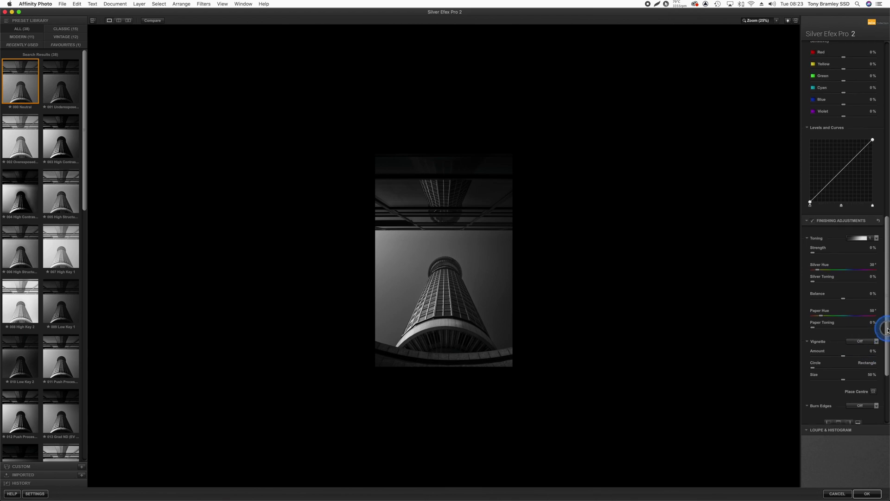
{"action": "left_click", "coordinate": [871, 242]}
{"action": "left_click_drag", "start_coordinate": [870, 242], "coordinate": [855, 351]}
{"action": "left_click_drag", "start_coordinate": [889, 317], "coordinate": [888, 235]}
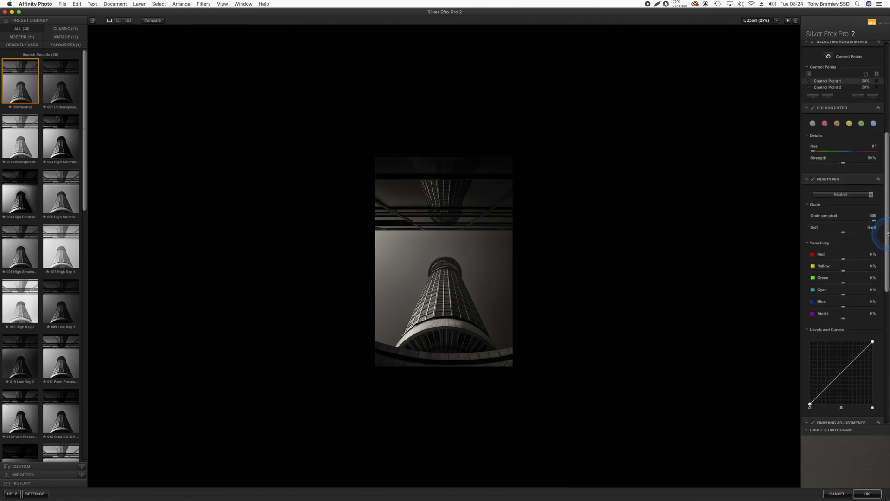
Step: Add film grain to the photo by setting Grain per pixel to 296
{"action": "key", "text": "super+plus"}
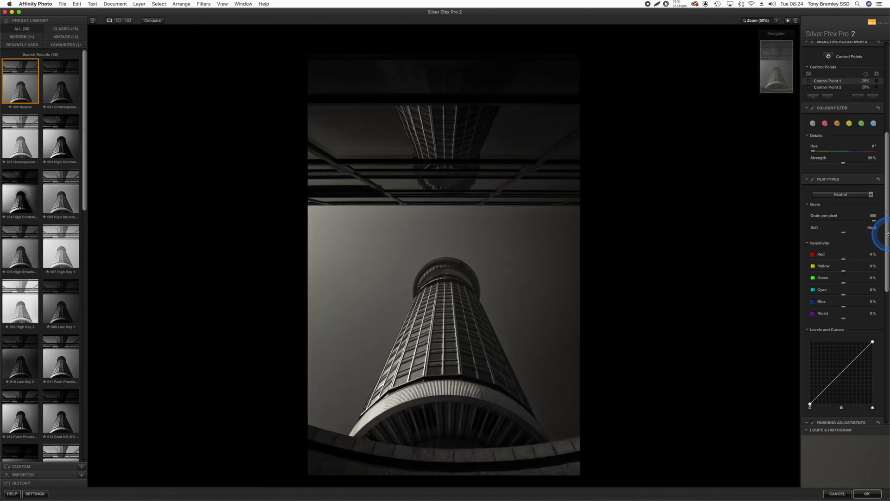
{"action": "scroll", "coordinate": [888, 234], "scroll_direction": "up", "scroll_amount": 3}
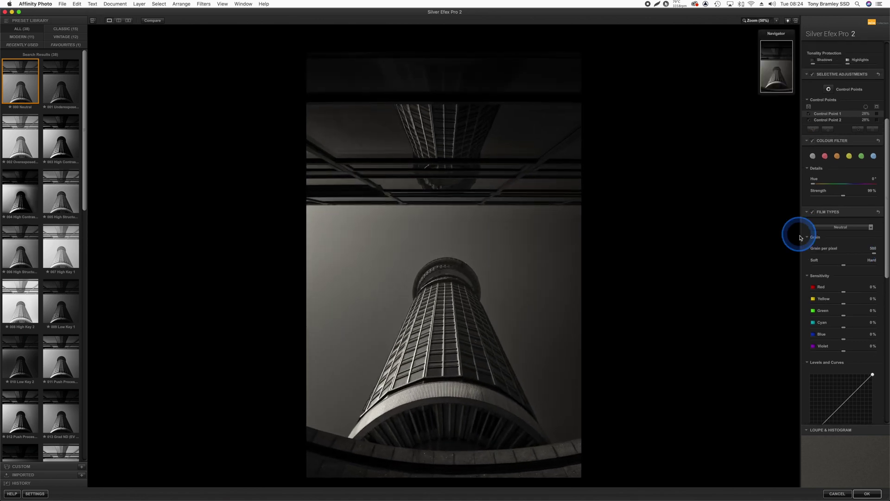
{"action": "left_click", "coordinate": [850, 256]}
{"action": "left_click_drag", "start_coordinate": [851, 258], "coordinate": [850, 258]}
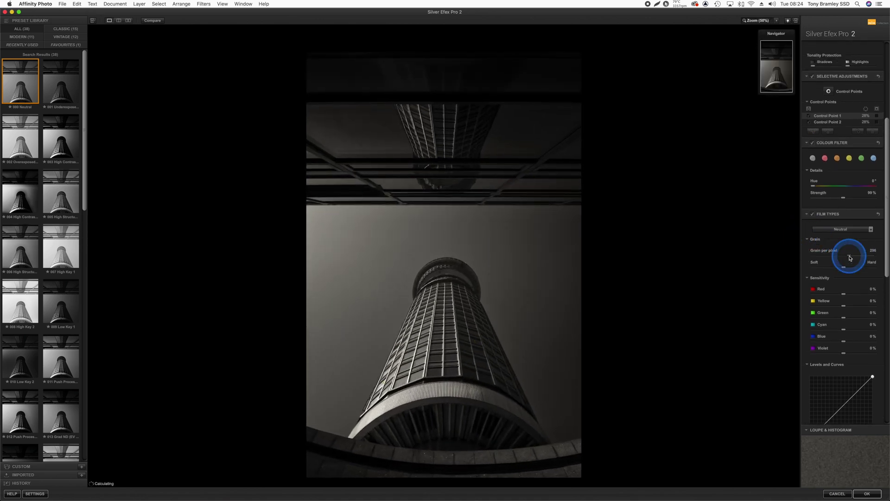
{"action": "left_click", "coordinate": [850, 258]}
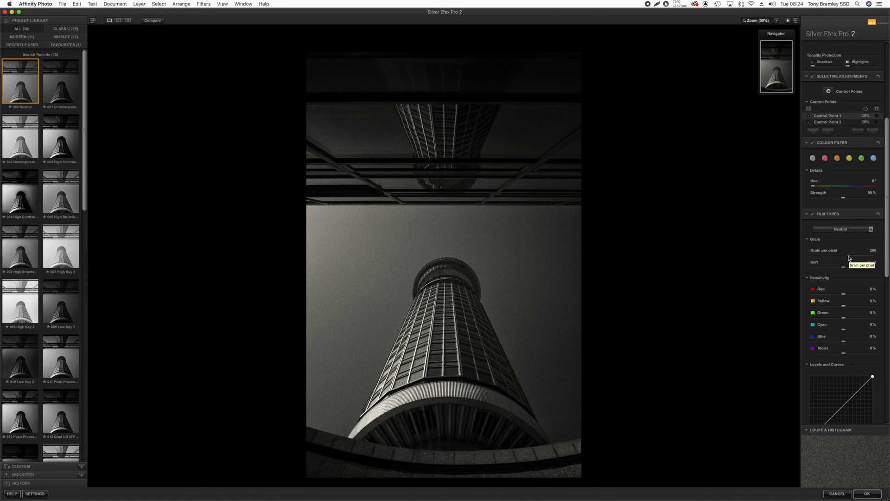
Step: Try Grain per pixel at 241, shift the grain slightly towards Soft, and settle on a Grain per pixel of about 300
{"action": "left_click_drag", "start_coordinate": [849, 258], "coordinate": [844, 258]}
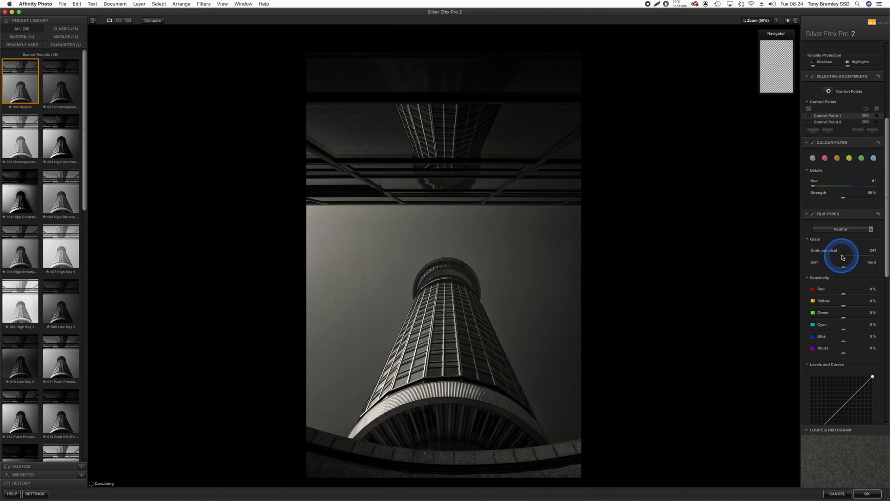
{"action": "left_click", "coordinate": [844, 270]}
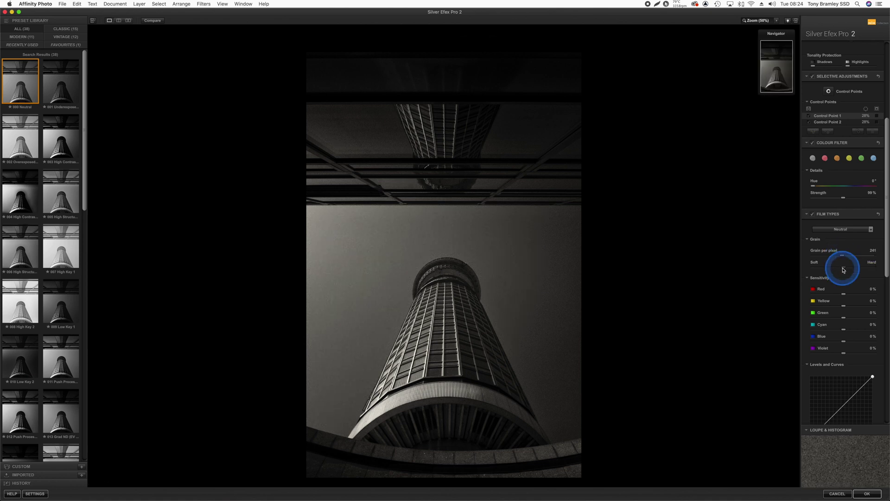
{"action": "left_click_drag", "start_coordinate": [844, 270], "coordinate": [837, 269]}
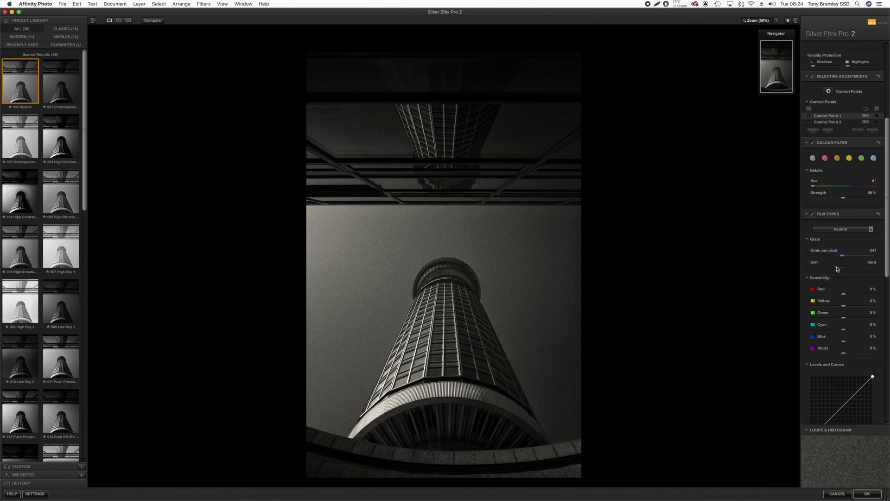
{"action": "left_click_drag", "start_coordinate": [837, 269], "coordinate": [851, 257]}
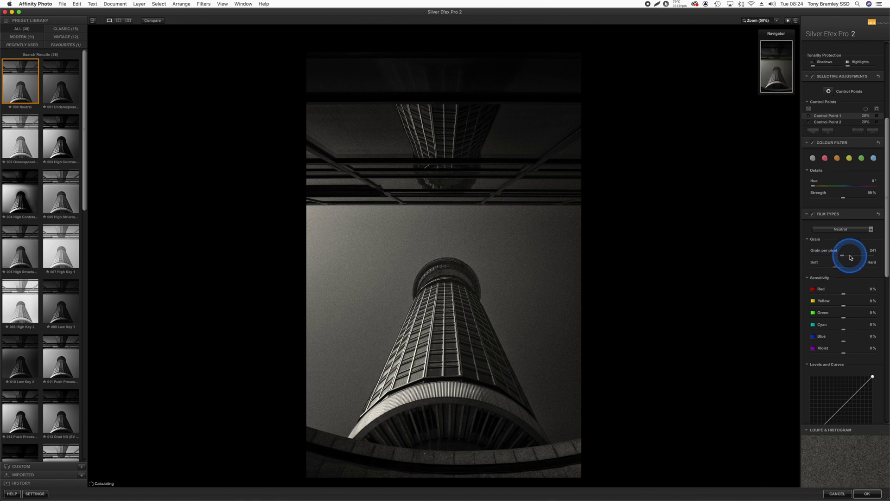
{"action": "left_click", "coordinate": [851, 258]}
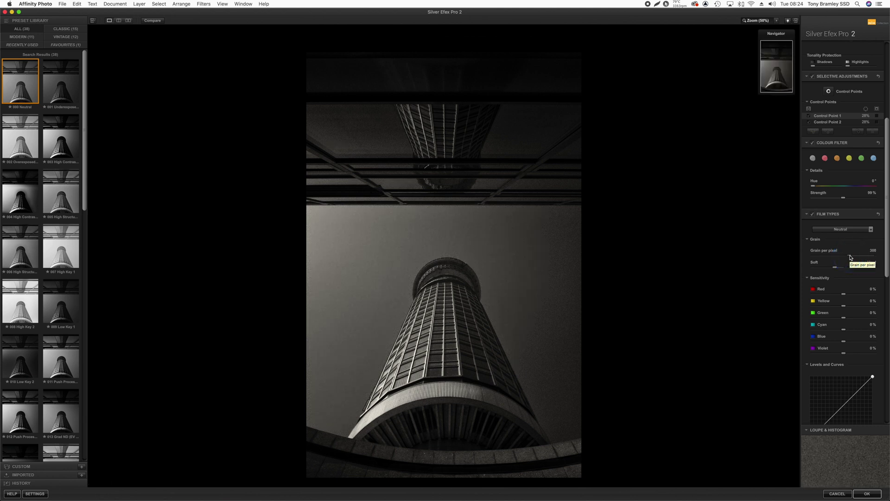
Step: Inspect the grain at 100% zoom and apply the finished black-and-white conversion to the photo
{"action": "left_click", "coordinate": [851, 258]}
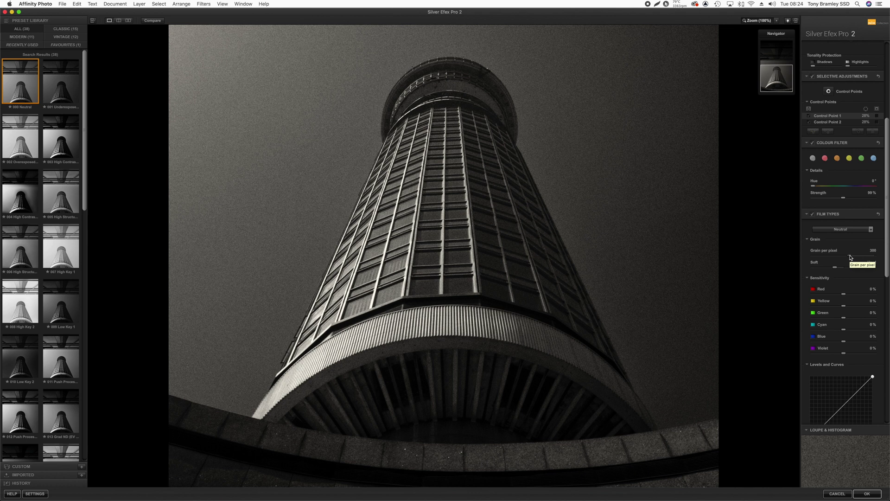
{"action": "left_click", "coordinate": [851, 258]}
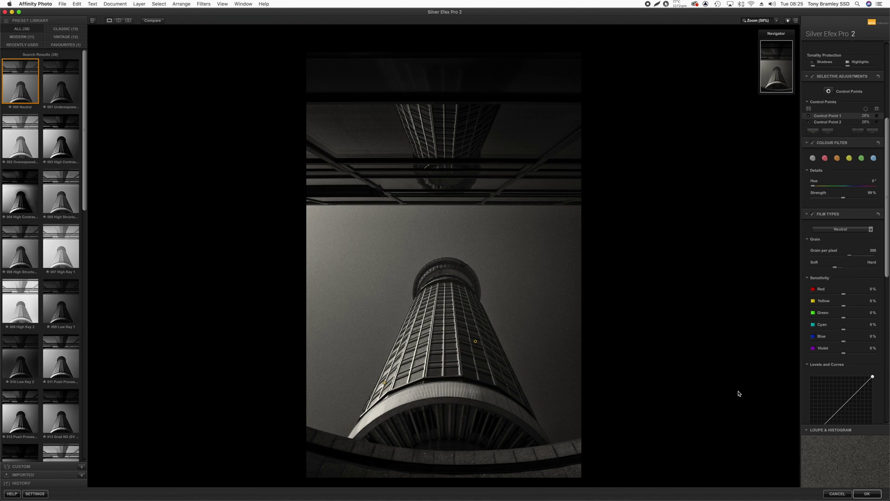
{"action": "left_click", "coordinate": [868, 494]}
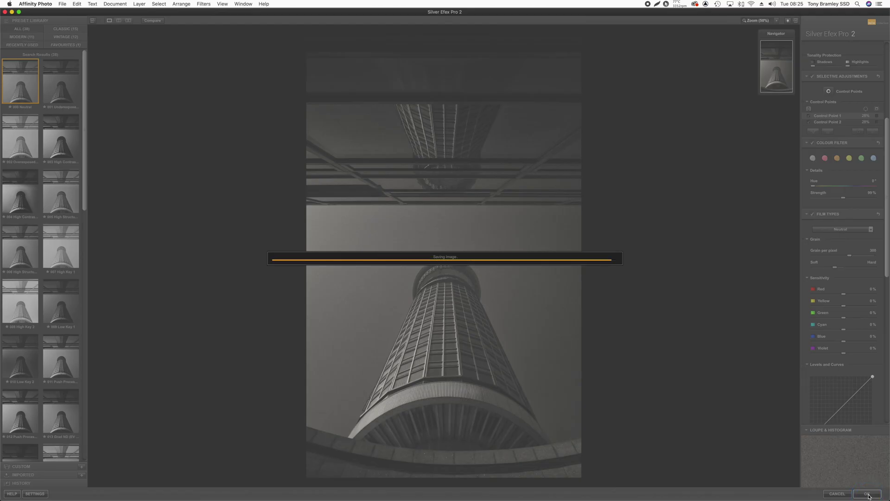